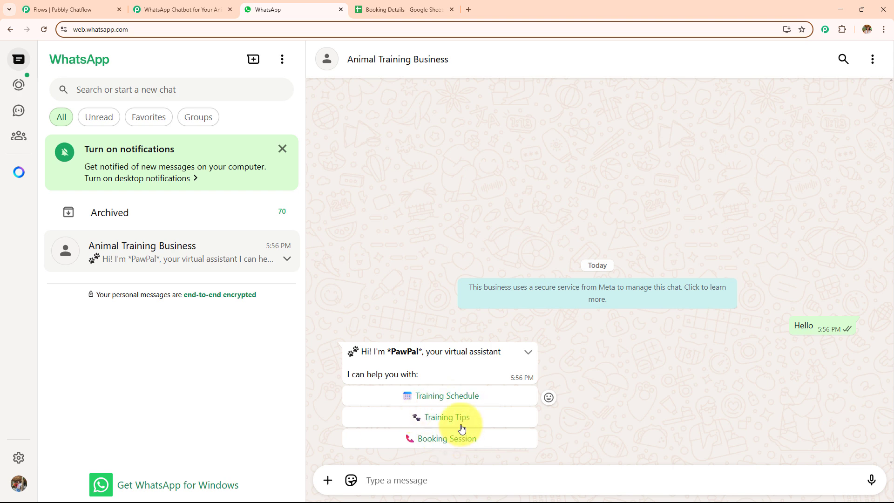
# Choose Training Schedule in the PawPal chat and accept the Yes Book Now offer
pyautogui.click(457, 395)
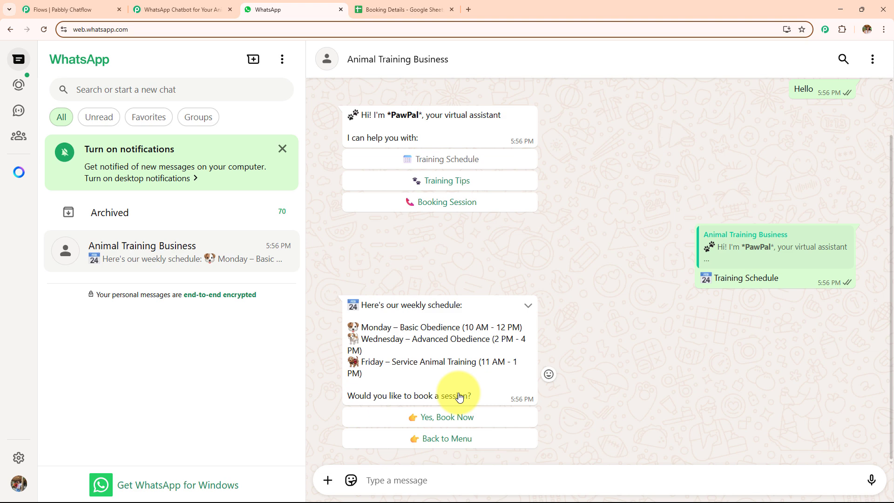
pyautogui.moveTo(378, 328); pyautogui.dragTo(463, 384)
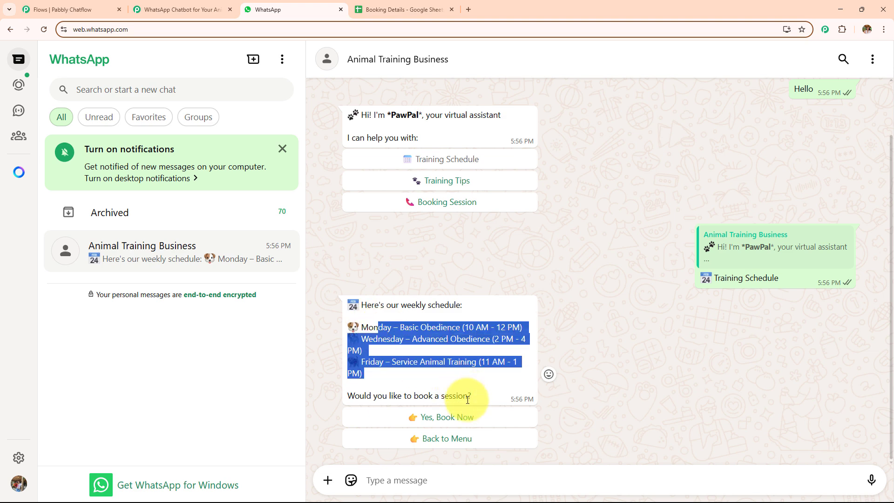
pyautogui.click(450, 416)
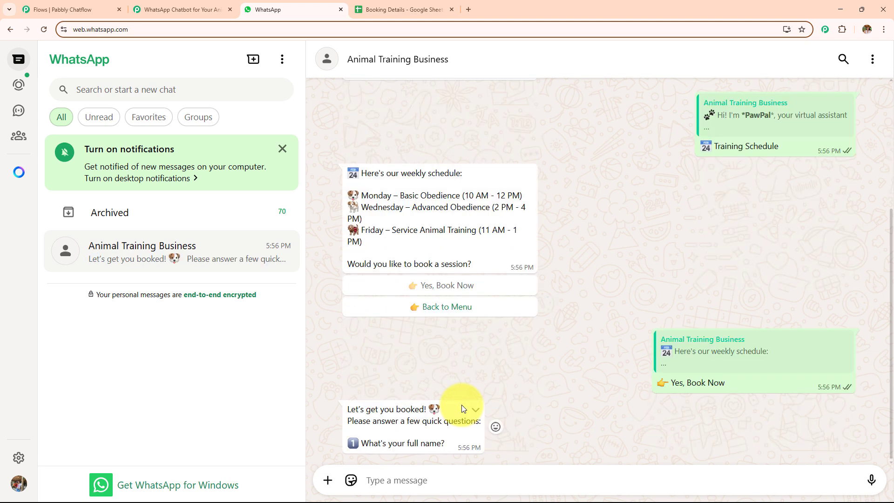
# Try the Training Tips and Booking Session options, then check the empty Booking Details sheet
pyautogui.scroll(5, 490, 357)
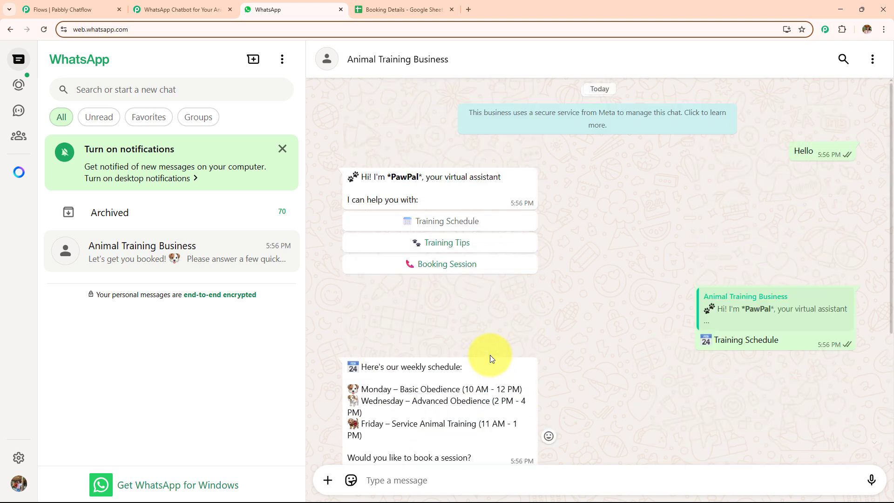
pyautogui.click(459, 244)
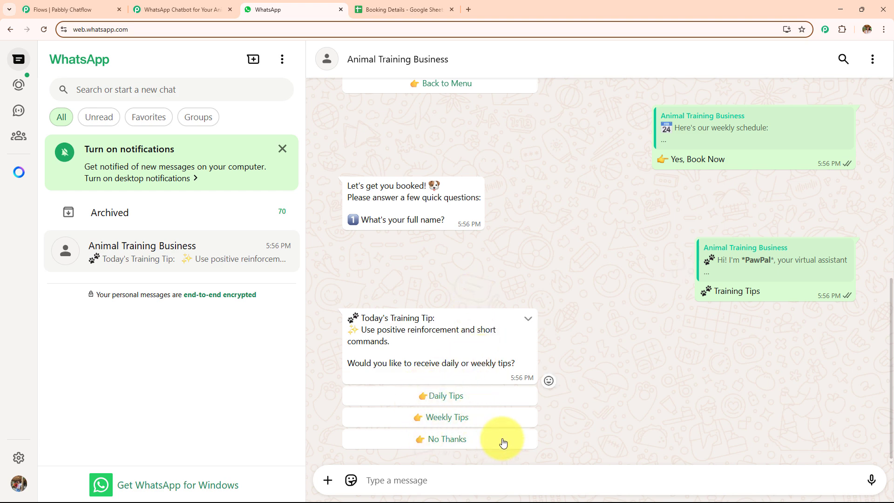
pyautogui.scroll(1, 504, 333)
pyautogui.scroll(5, 465, 323)
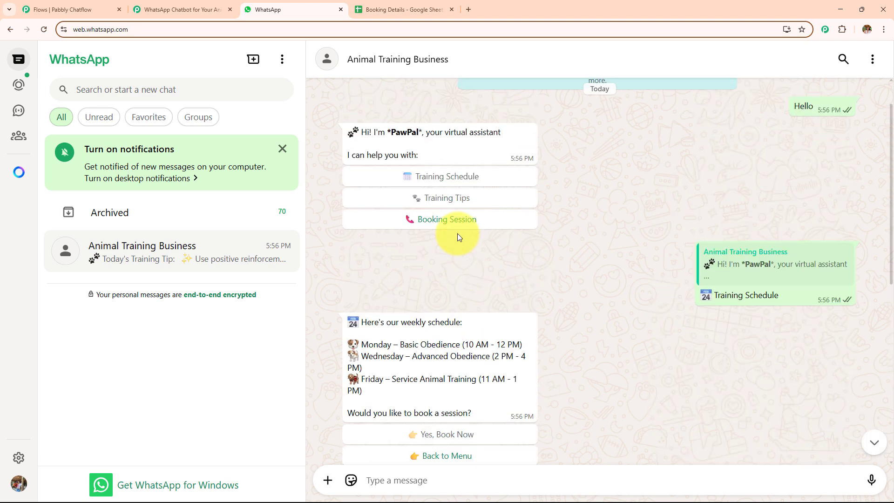
pyautogui.click(457, 229)
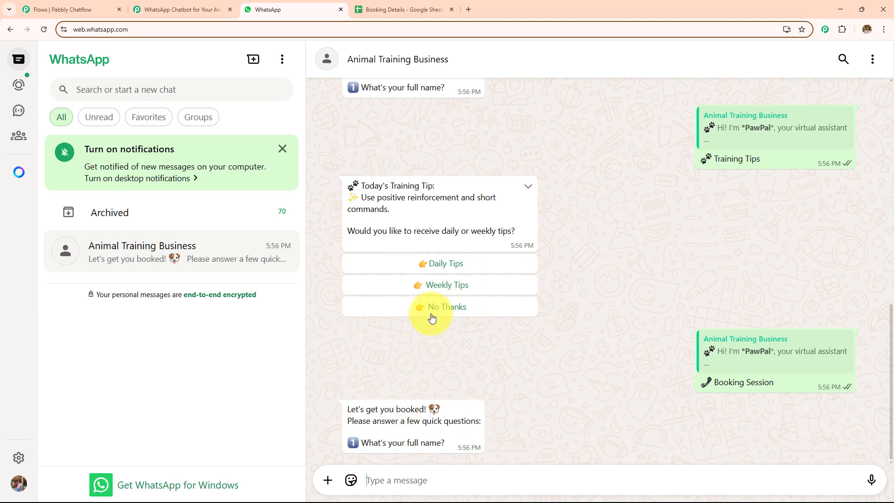
pyautogui.click(387, 6)
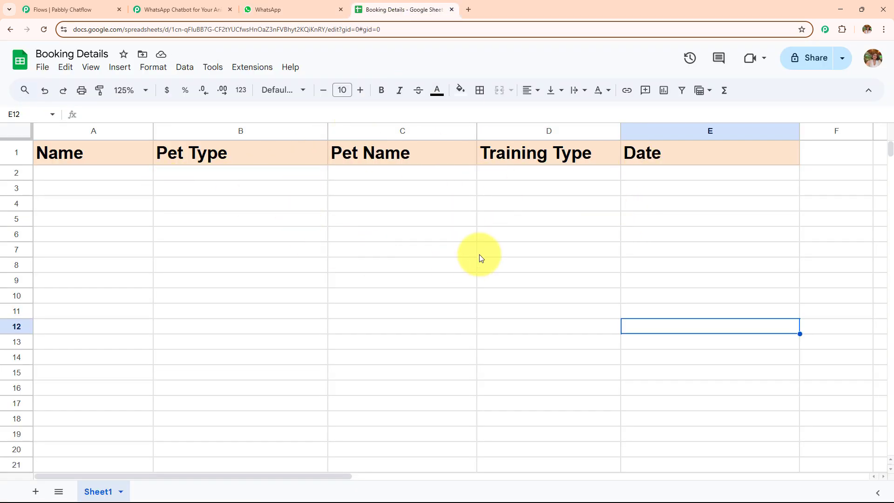
# Answer the bot with the owner's full name, pet name Diago and pet type Dog
pyautogui.click(247, 9)
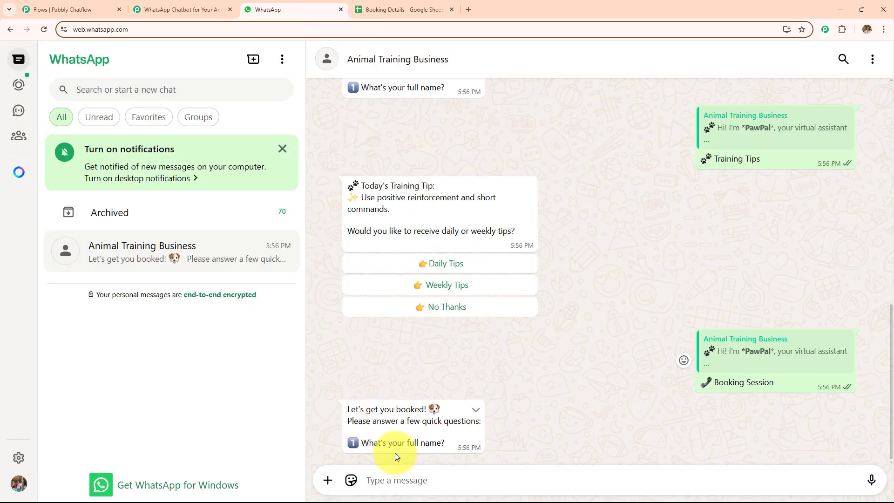
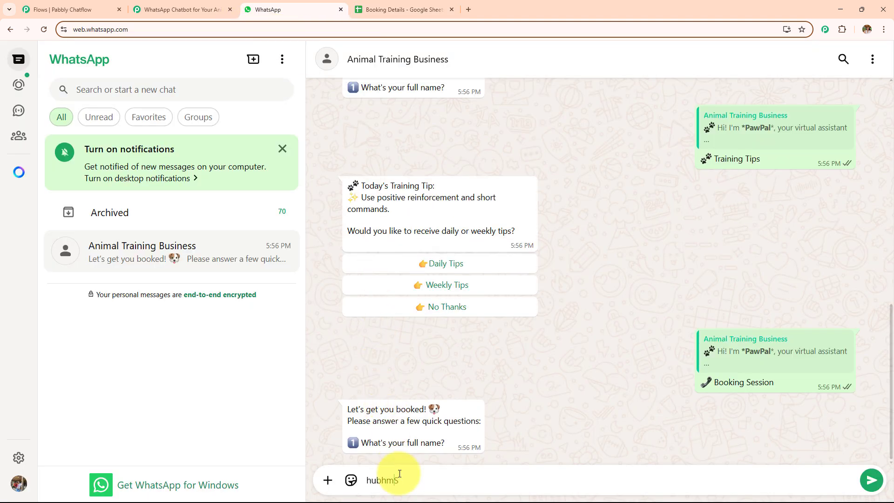
pyautogui.press('Return')
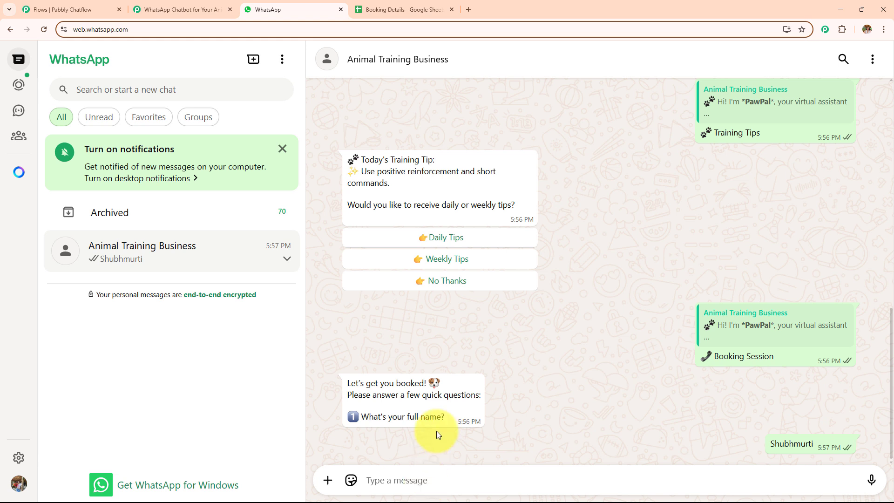
pyautogui.write('Diago')
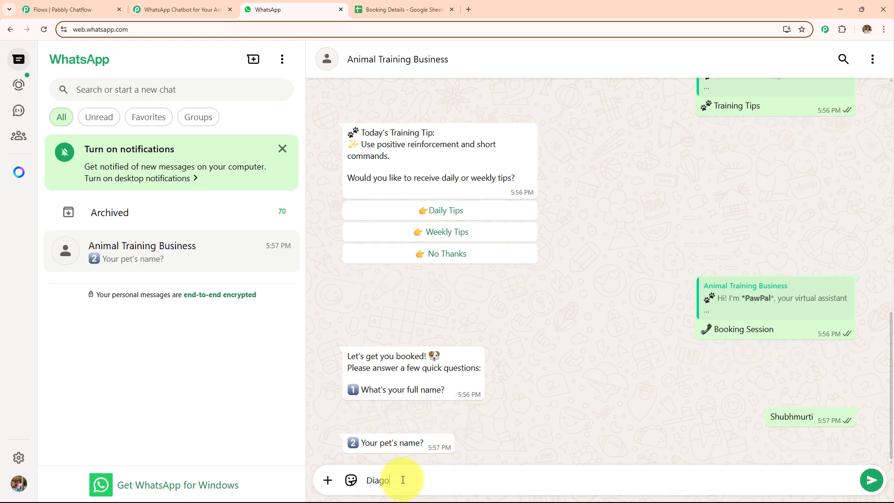
pyautogui.press('Return')
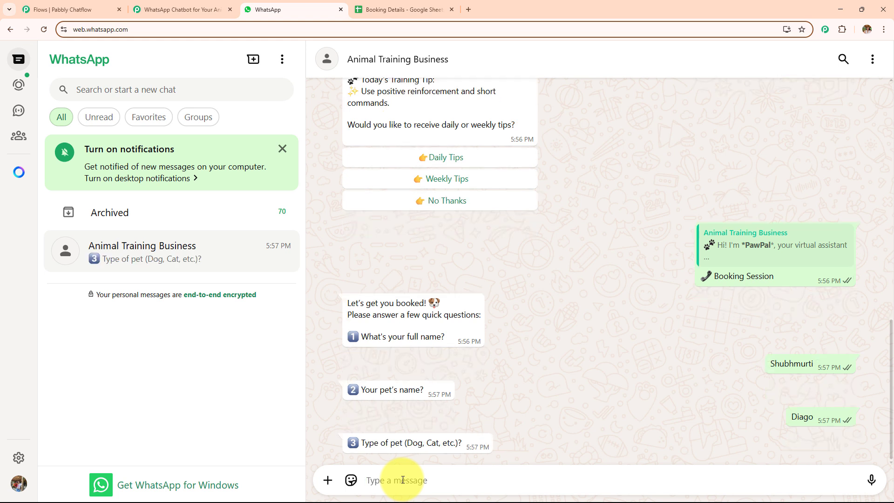
pyautogui.write('ogD')
pyautogui.write('Dog')
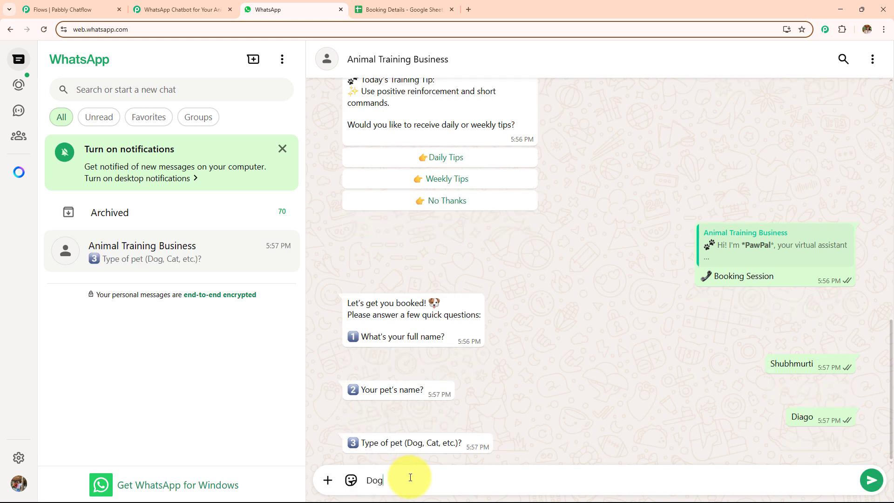
pyautogui.press('Return')
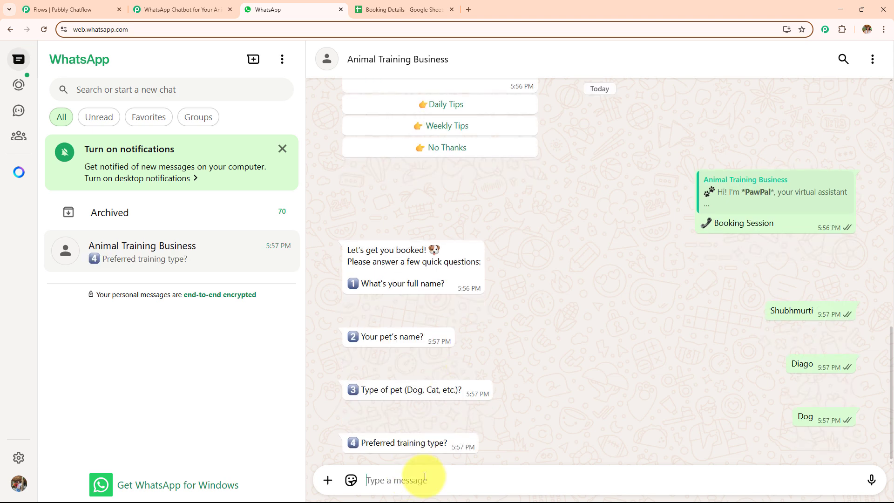
# Send Service Animal Training and date 30/05/2025, then confirm the row in Booking Details
pyautogui.write('Service Animal Training')
pyautogui.press('Return')
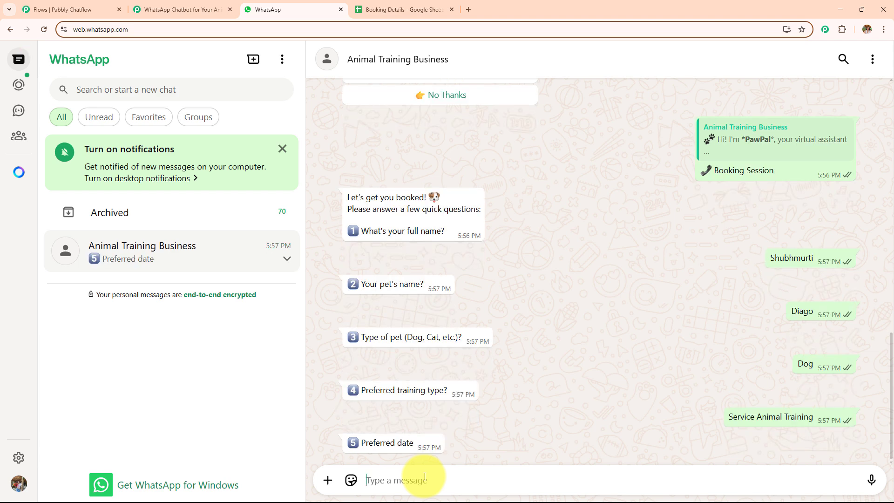
pyautogui.write('2025')
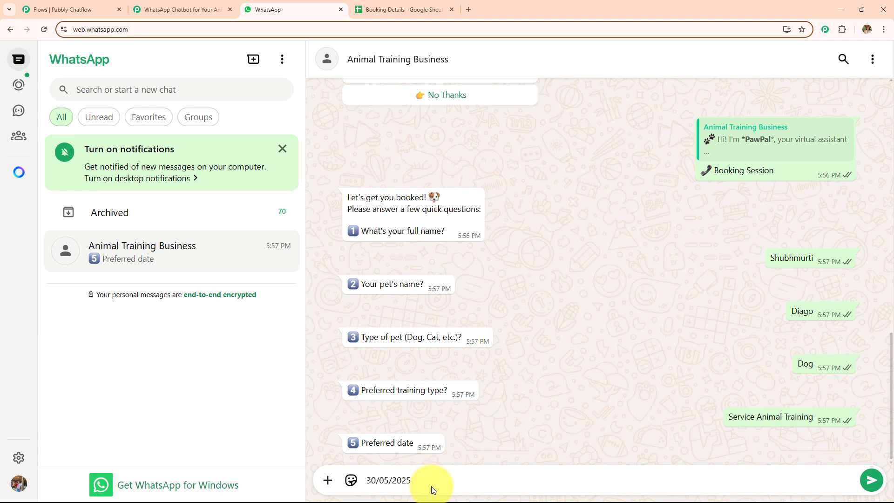
pyautogui.press('Return')
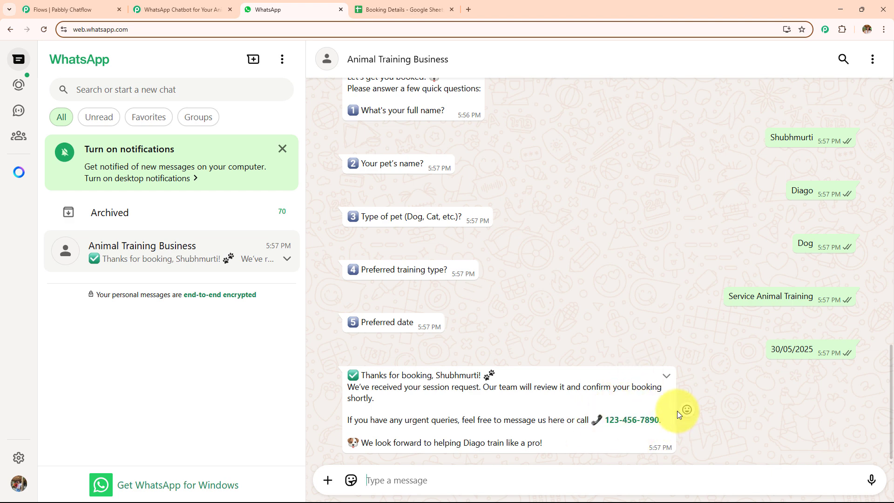
pyautogui.moveTo(360, 442); pyautogui.dragTo(538, 441)
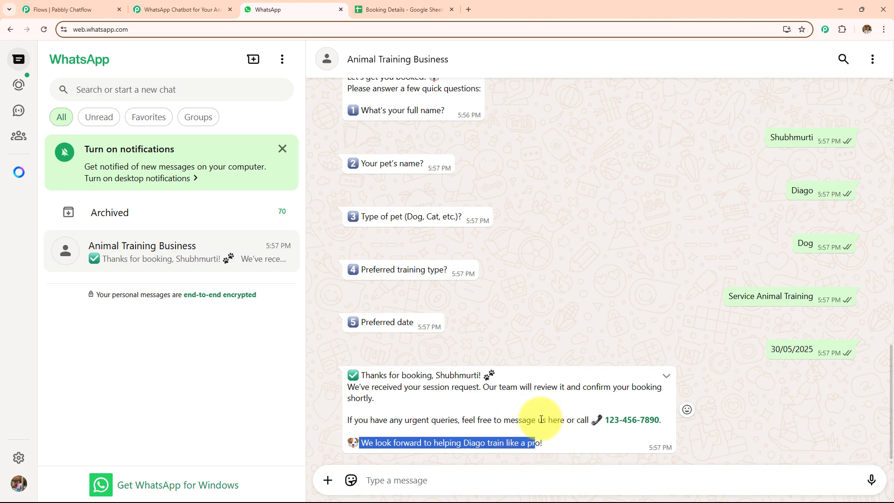
pyautogui.moveTo(548, 444); pyautogui.dragTo(341, 356)
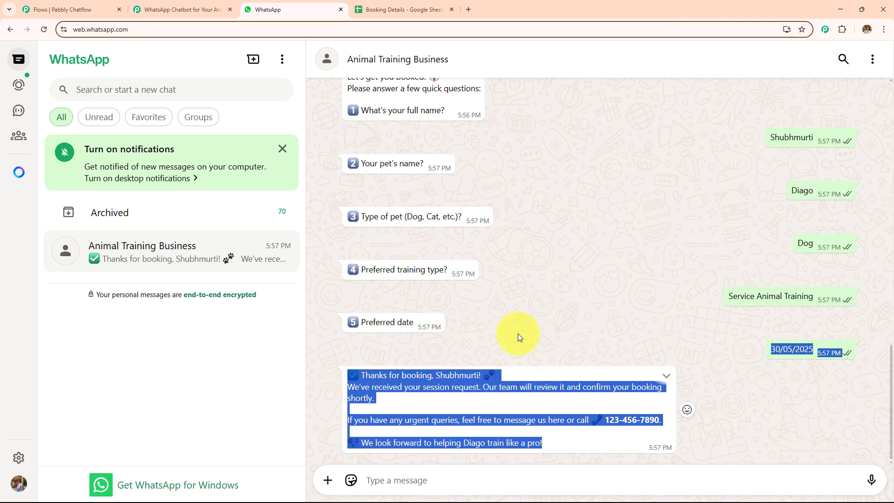
pyautogui.click(437, 11)
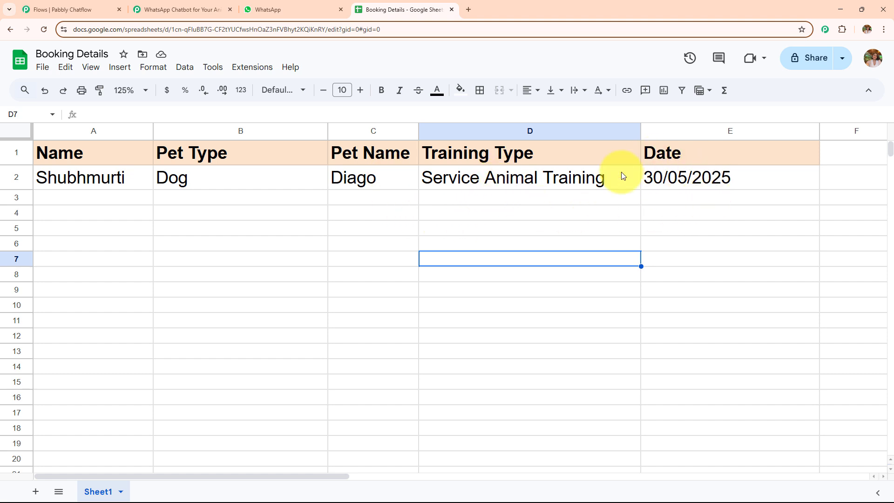
# Review the Pabbly Connect workflow and the Chatflow flow editor
pyautogui.click(135, 5)
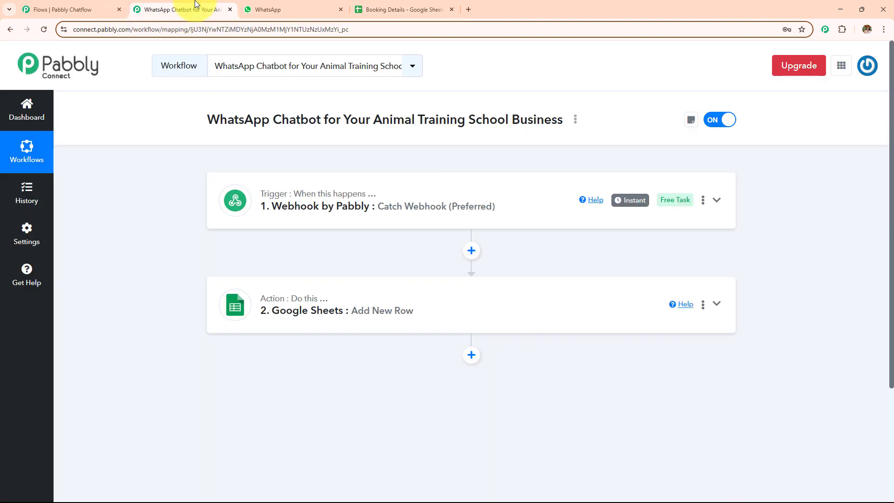
pyautogui.click(28, 9)
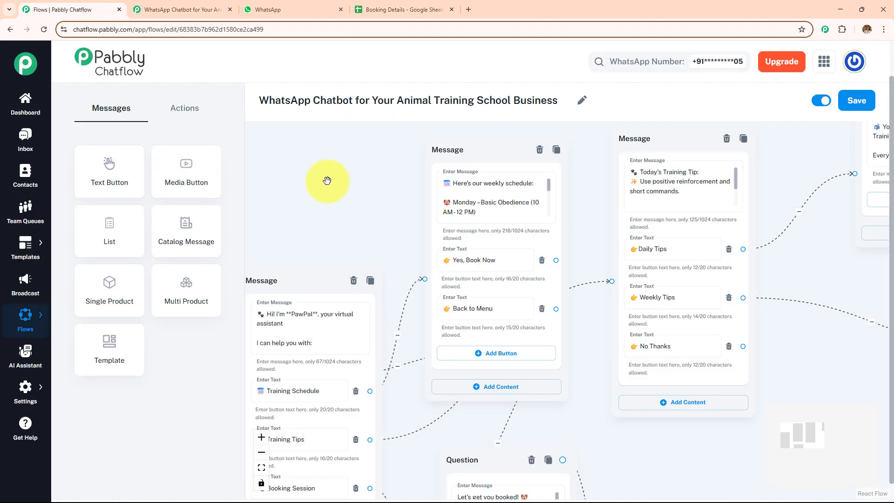
pyautogui.scroll(-3, 324, 179)
# Scroll the WhatsApp conversation down to Diago's booking confirmation
pyautogui.click(267, 9)
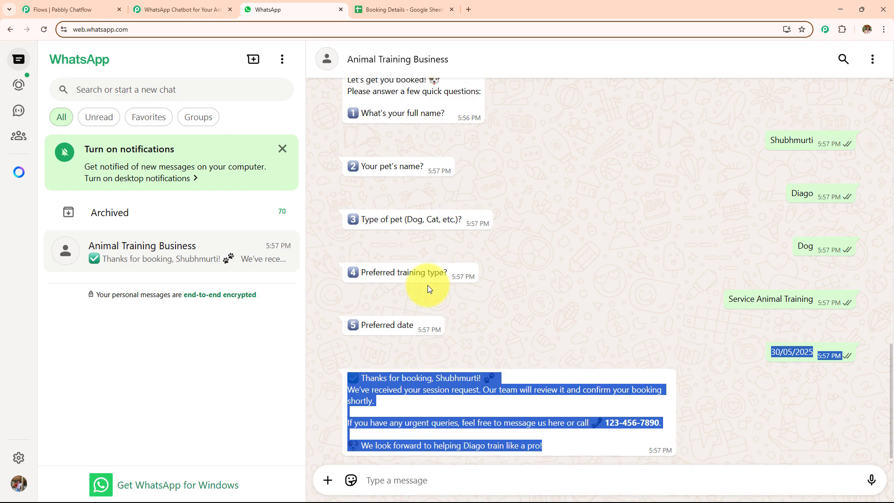
pyautogui.scroll(15, 427, 285)
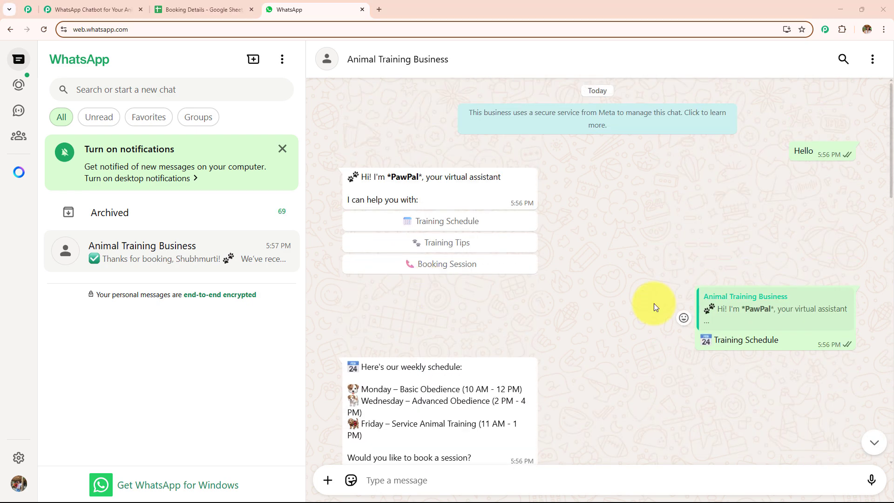
pyautogui.scroll(-3, 655, 307)
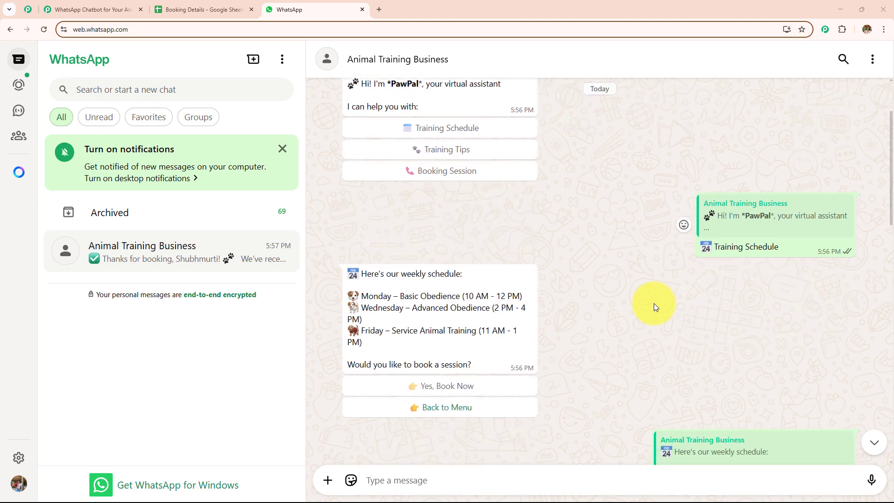
pyautogui.scroll(-2, 654, 306)
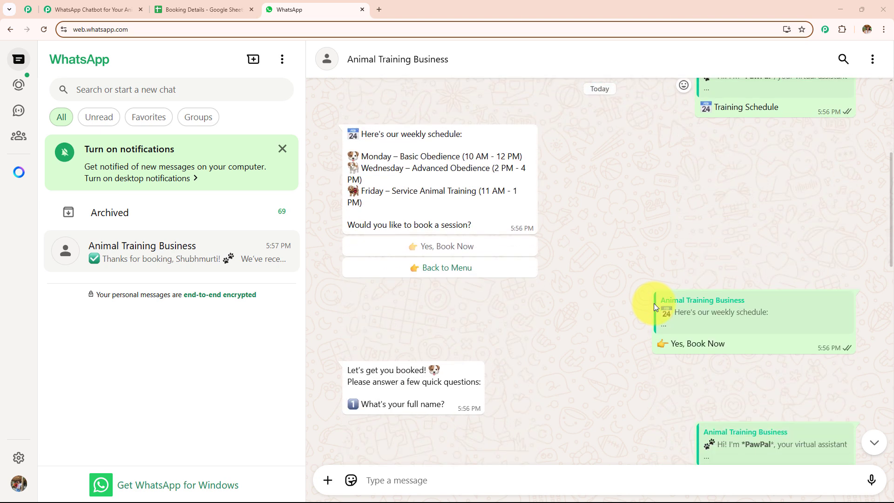
pyautogui.scroll(-5, 653, 305)
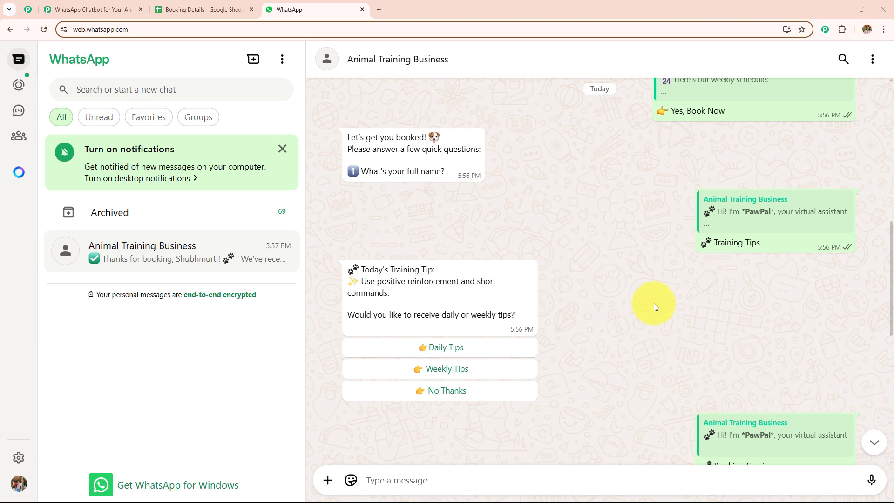
pyautogui.scroll(-8, 654, 303)
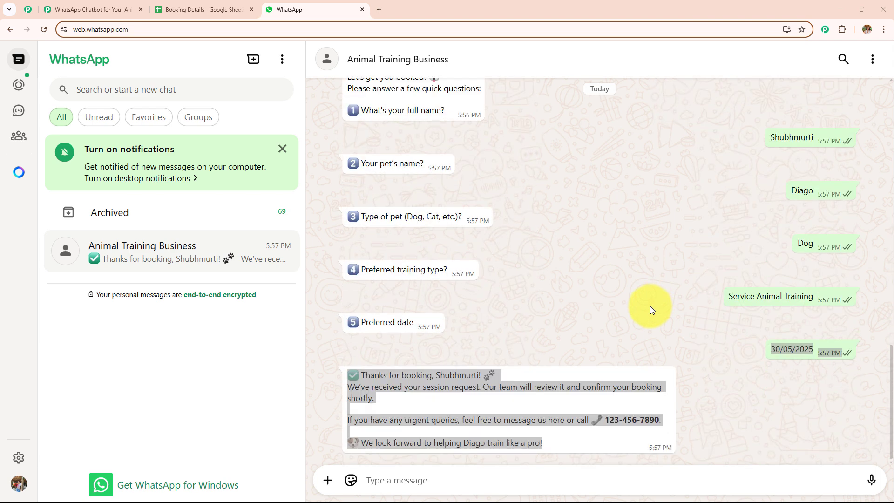
pyautogui.click(379, 9)
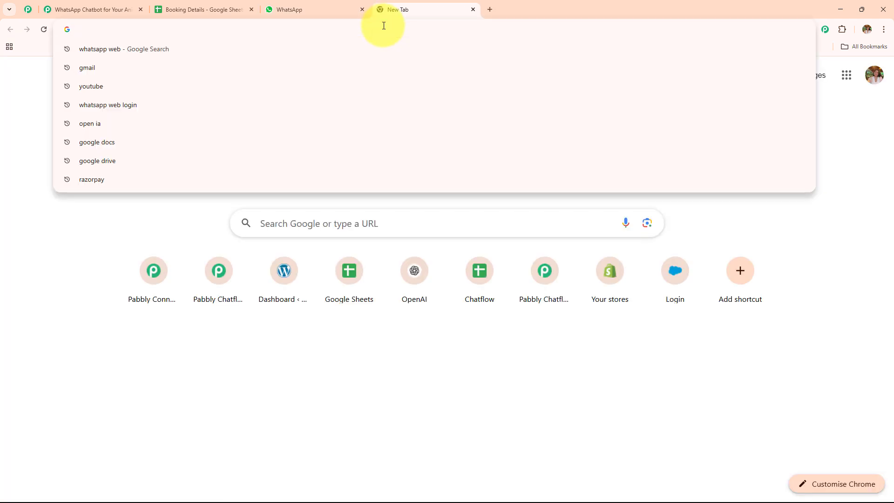
pyautogui.write('www.pabbly.com/chatflow')
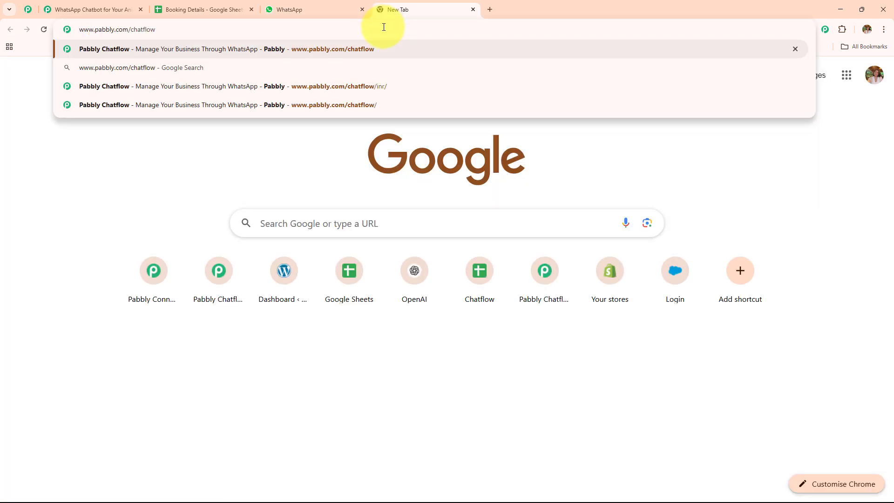
pyautogui.press('Return')
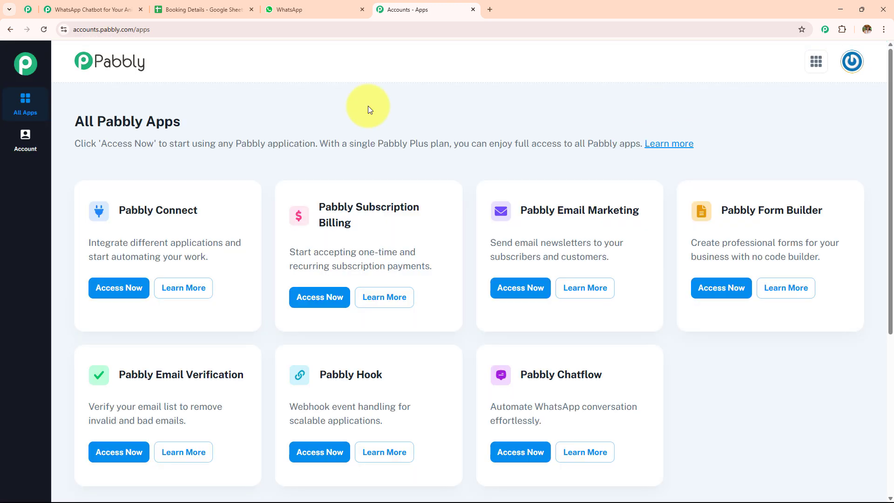
pyautogui.moveTo(73, 121); pyautogui.dragTo(285, 120)
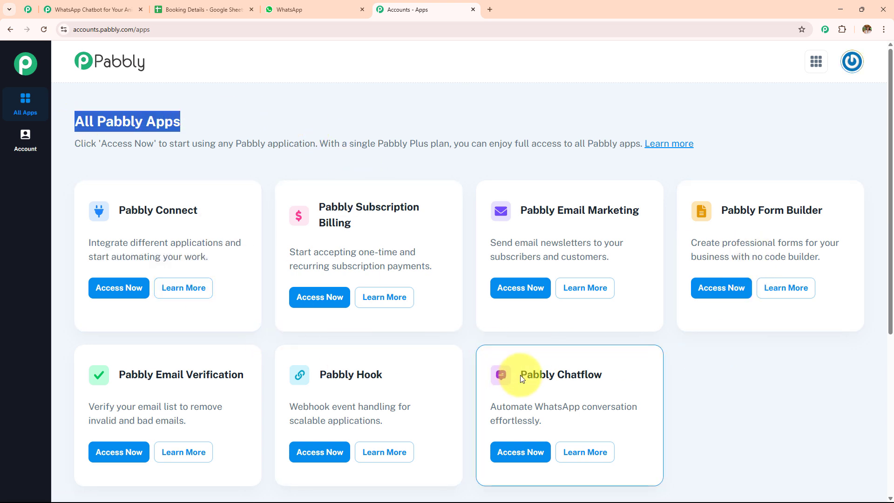
pyautogui.moveTo(518, 374); pyautogui.dragTo(612, 379)
# Access Pabbly Chatflow and look over the Add WhatsApp Number options on the dashboard
pyautogui.click(519, 451)
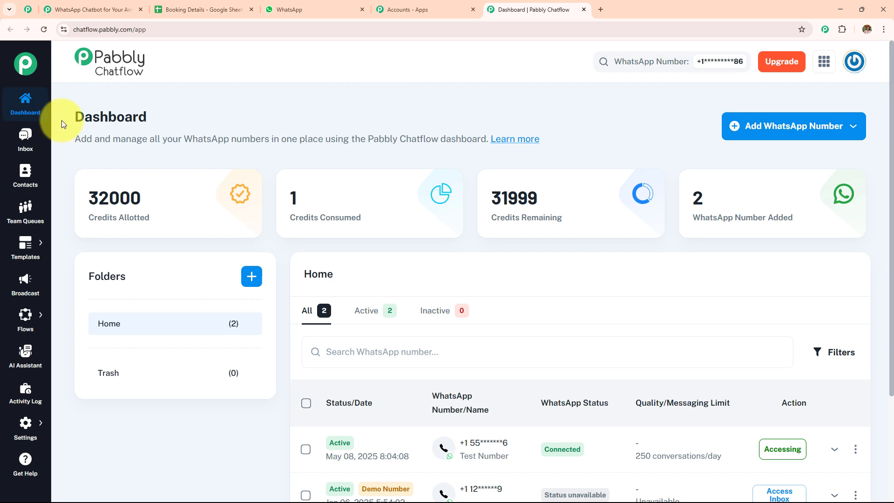
pyautogui.moveTo(62, 120); pyautogui.dragTo(273, 119)
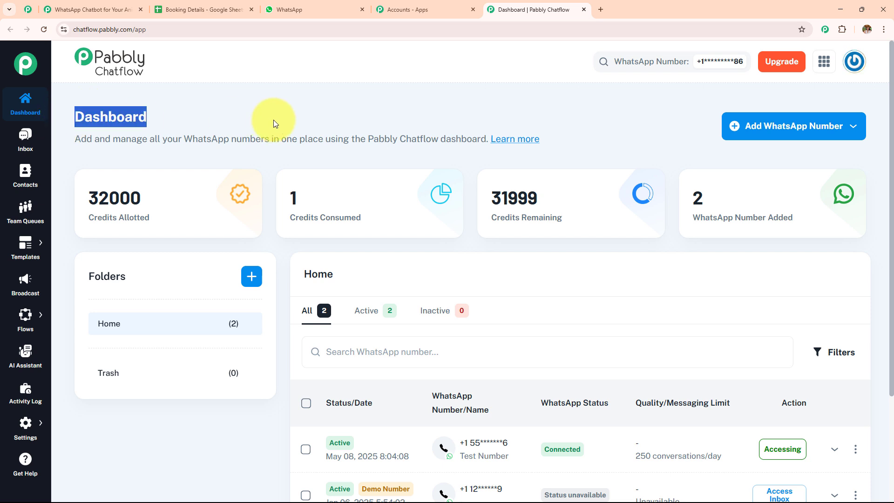
pyautogui.click(750, 137)
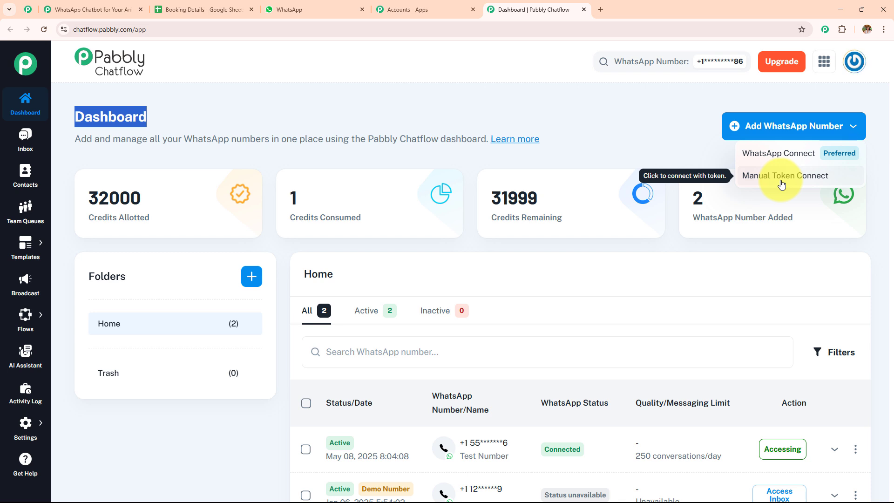
pyautogui.click(602, 124)
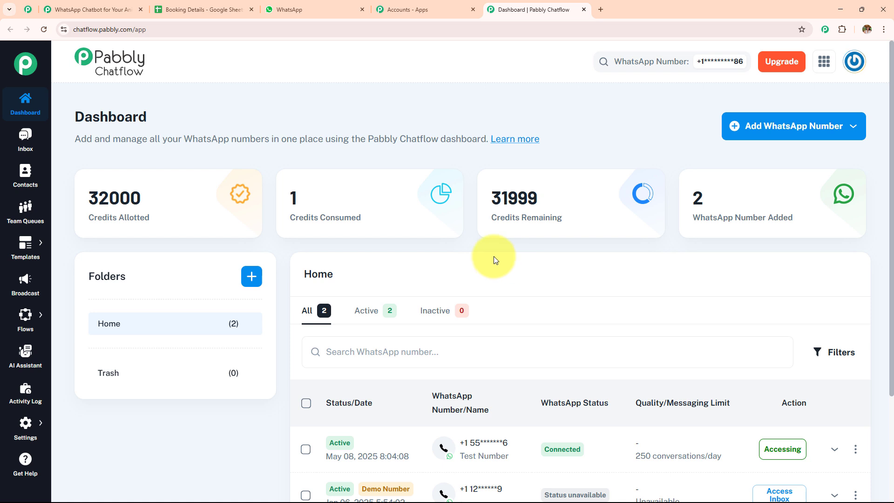
# Visit the Inbox, then the Contacts page showing 1 opted-in contact
pyautogui.click(31, 147)
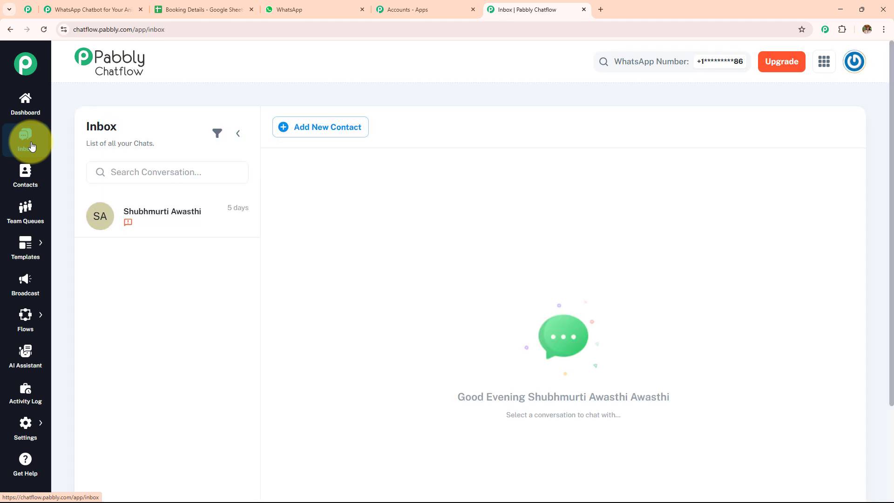
pyautogui.click(28, 173)
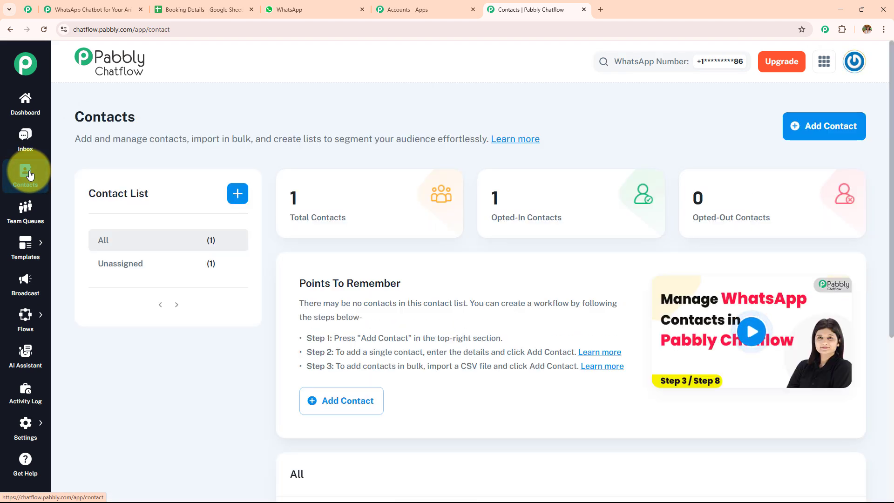
# Visit the Team Queues and Broadcast pages
pyautogui.click(35, 213)
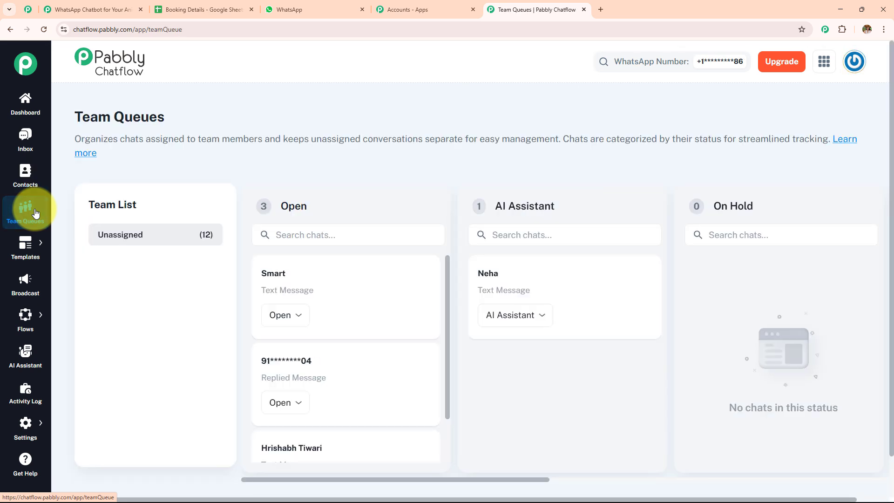
pyautogui.moveTo(36, 249)
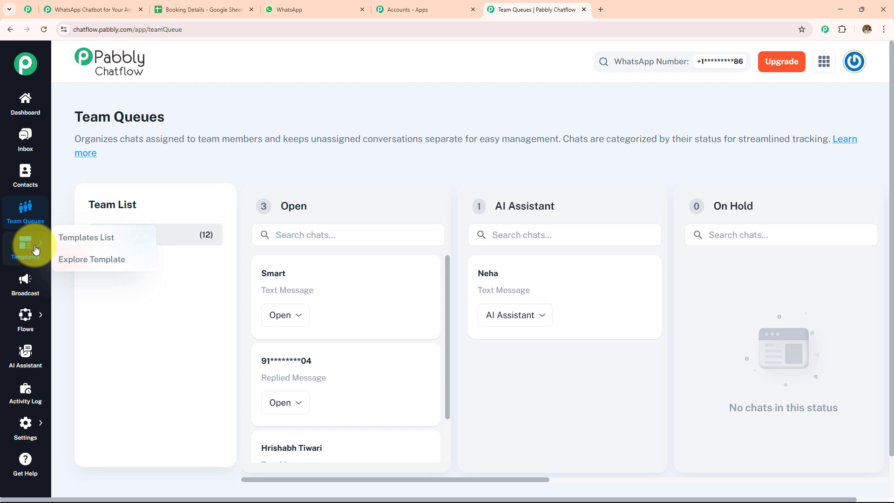
pyautogui.click(28, 284)
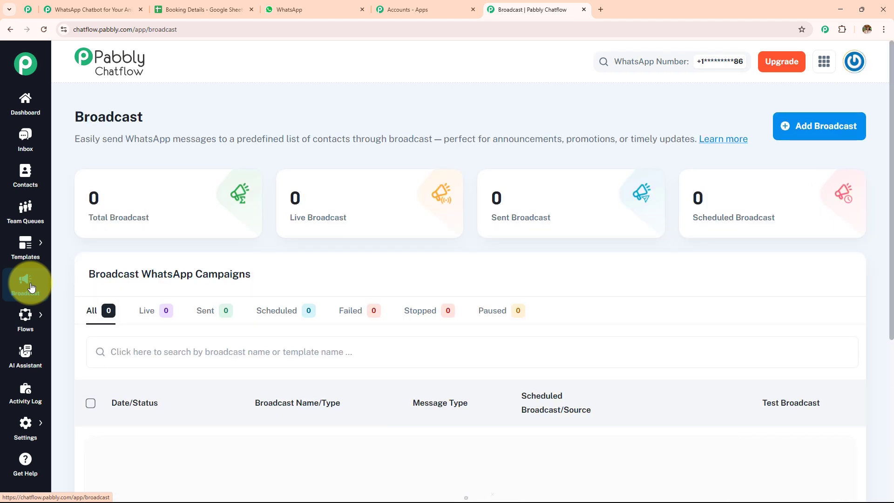
pyautogui.moveTo(34, 329)
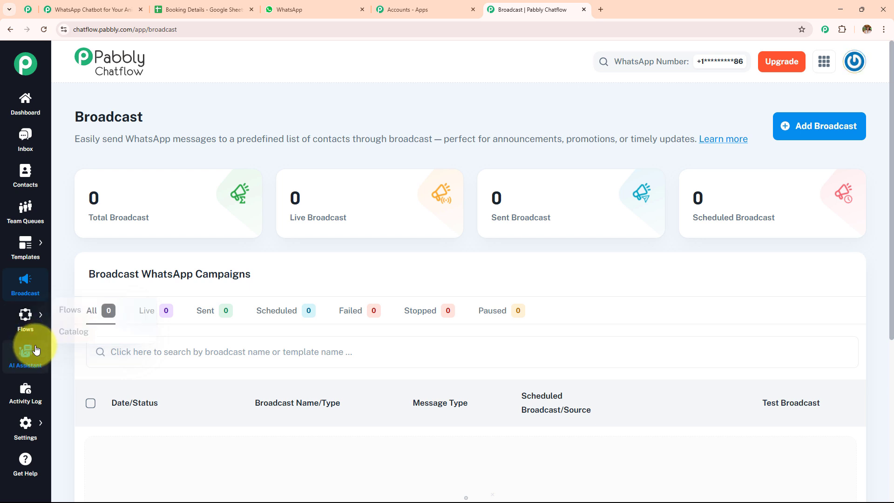
# Visit the AI Assistant and Activity Log pages, ending on Help & Tutorials
pyautogui.click(35, 350)
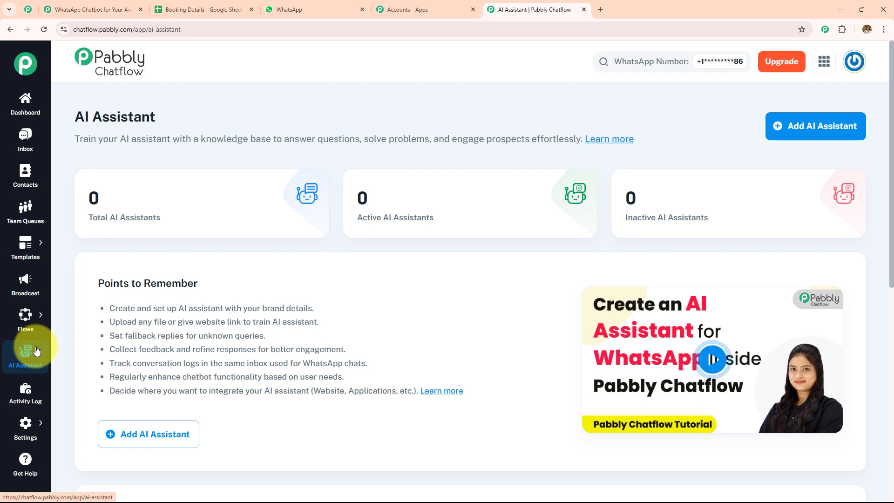
pyautogui.click(30, 405)
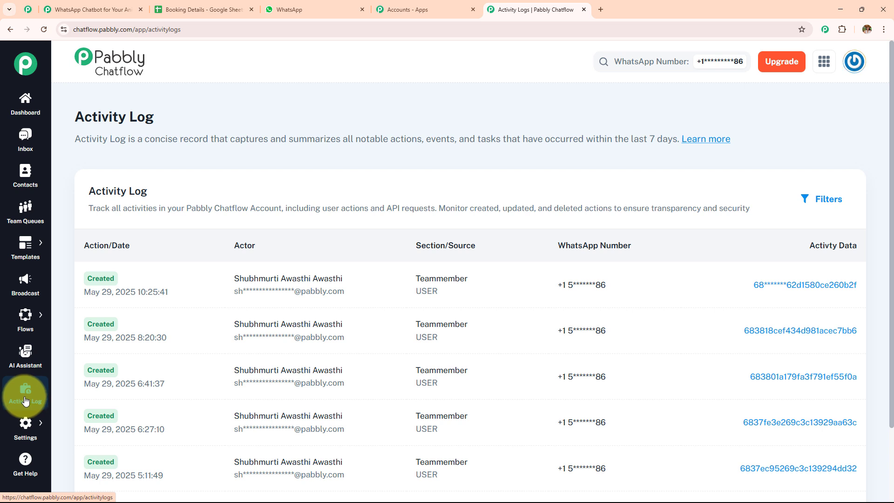
pyautogui.moveTo(25, 431)
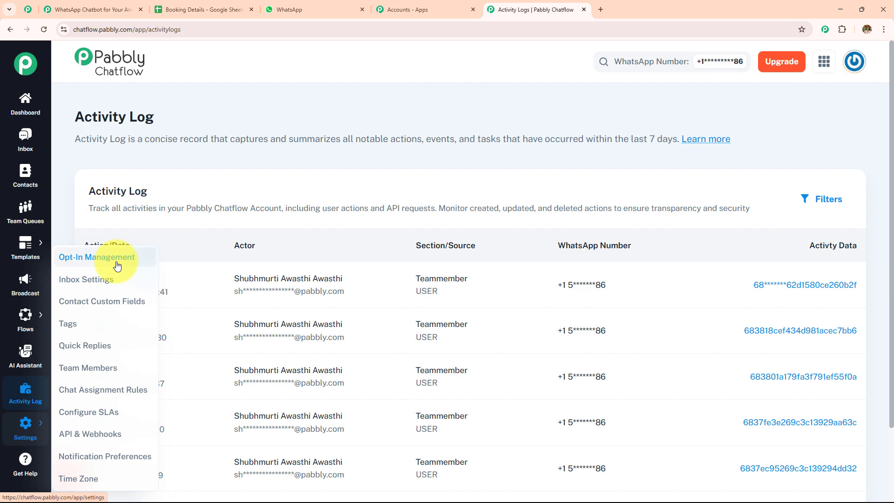
pyautogui.click(26, 465)
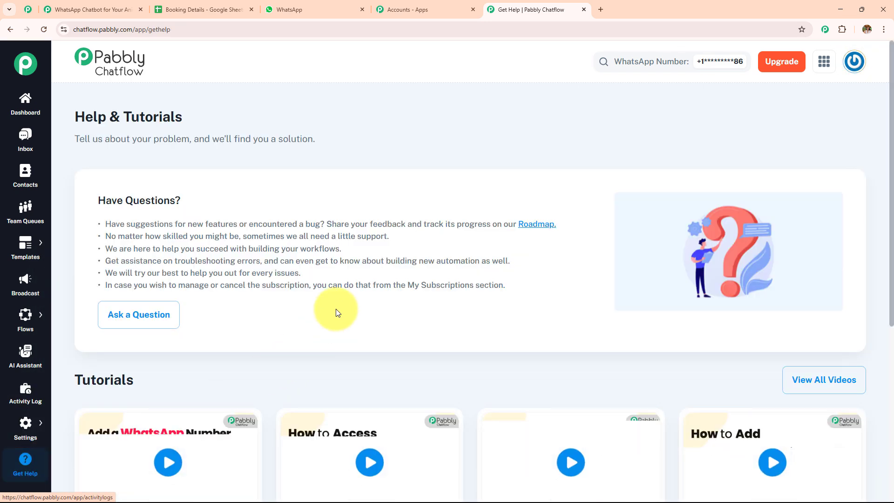
# Skim the Help page's tutorial videos and return to the Dashboard
pyautogui.scroll(-5, 336, 309)
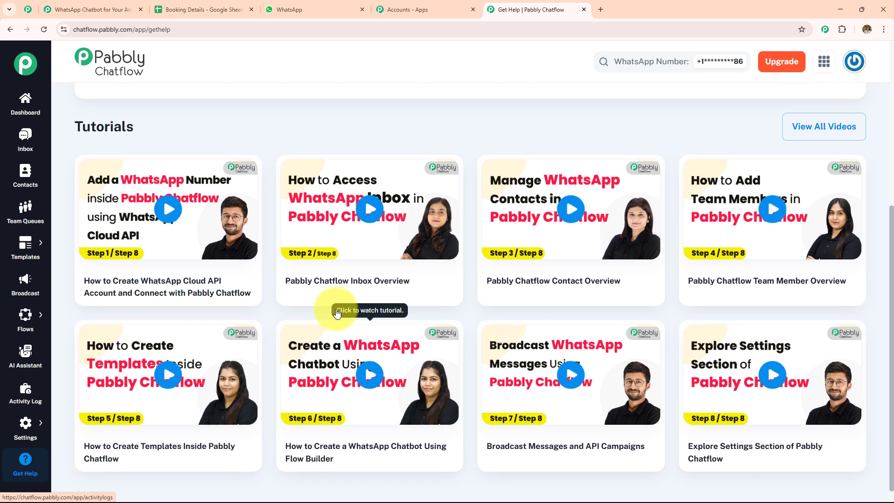
pyautogui.scroll(5, 336, 309)
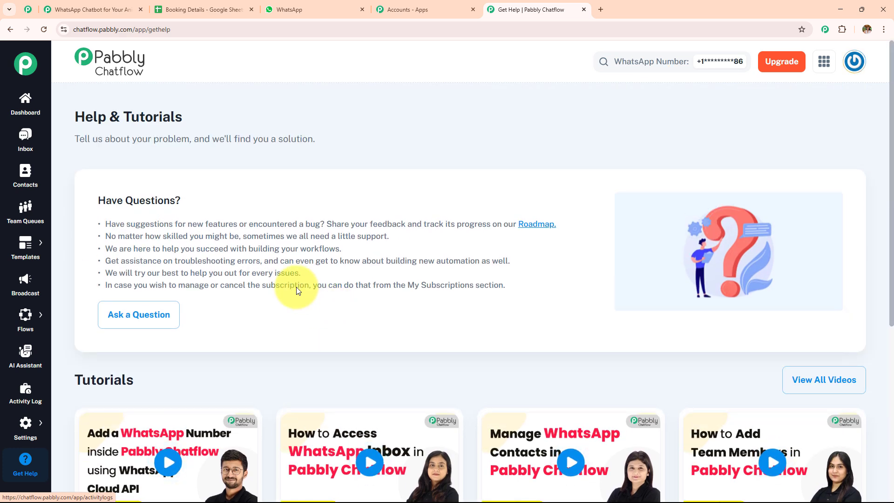
pyautogui.click(29, 101)
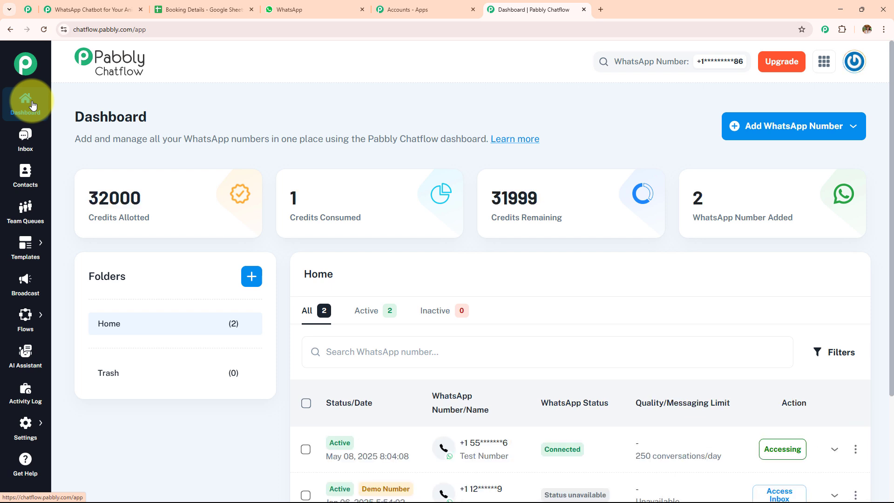
pyautogui.moveTo(21, 321)
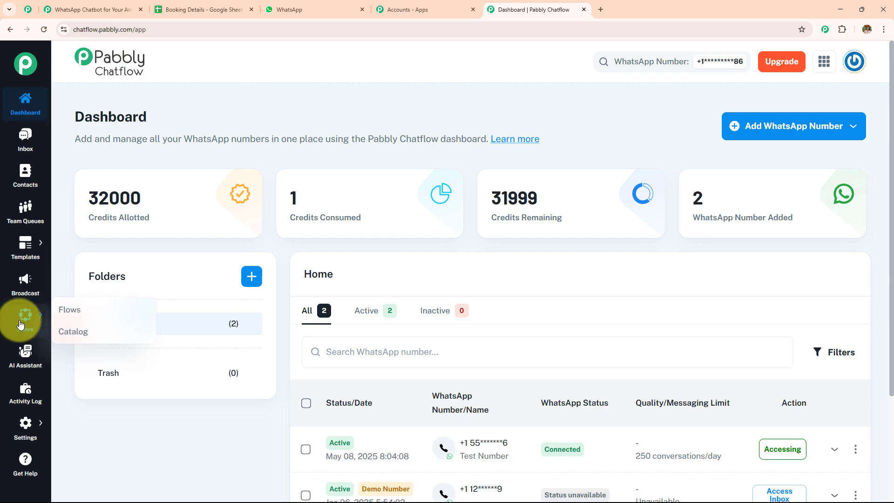
# Add a new flow in Flow Builder titled 'WhatsApp Chatbot for Your Animal Training School Business'
pyautogui.click(73, 314)
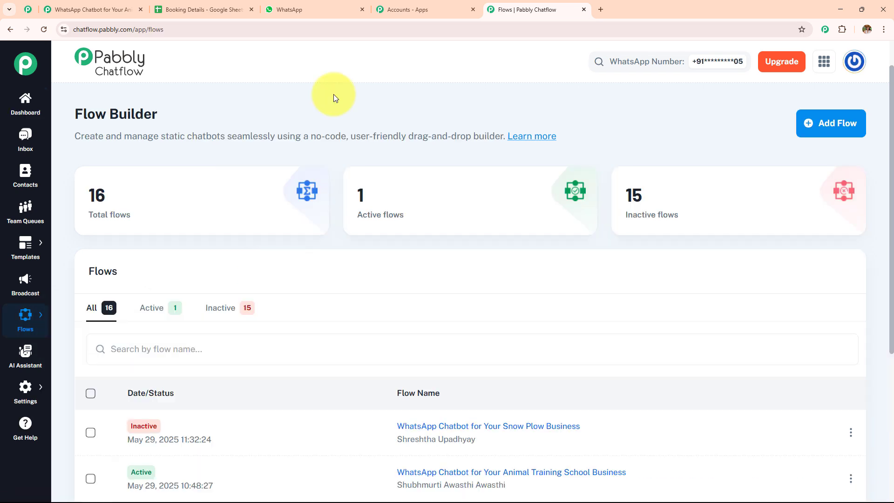
pyautogui.moveTo(73, 111); pyautogui.dragTo(239, 119)
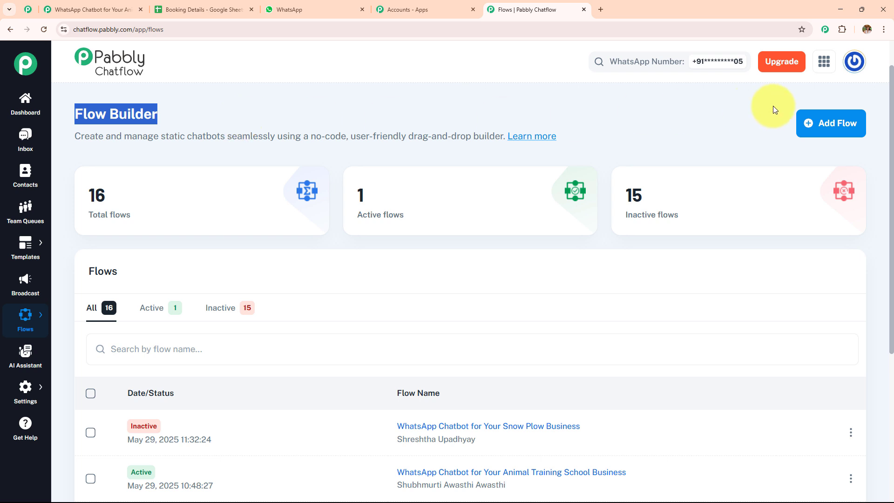
pyautogui.click(828, 132)
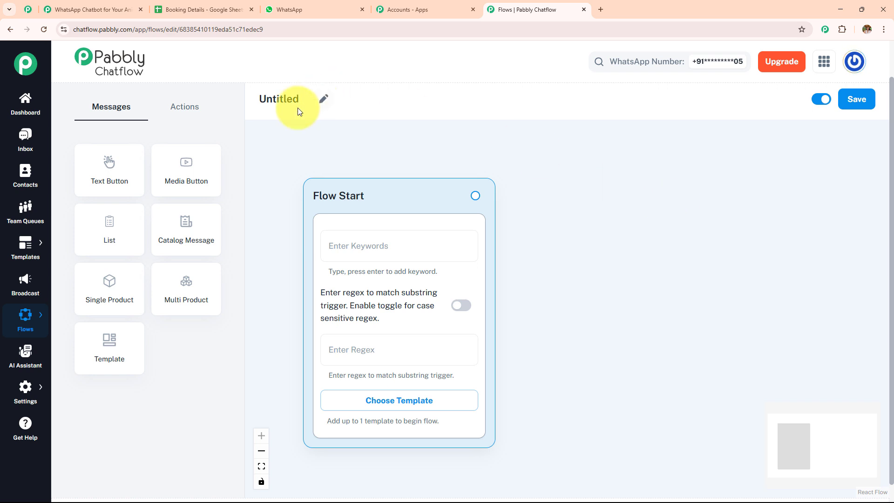
pyautogui.click(323, 99)
pyautogui.write('WhatsApp Chatbot for Your Animal Training School Business')
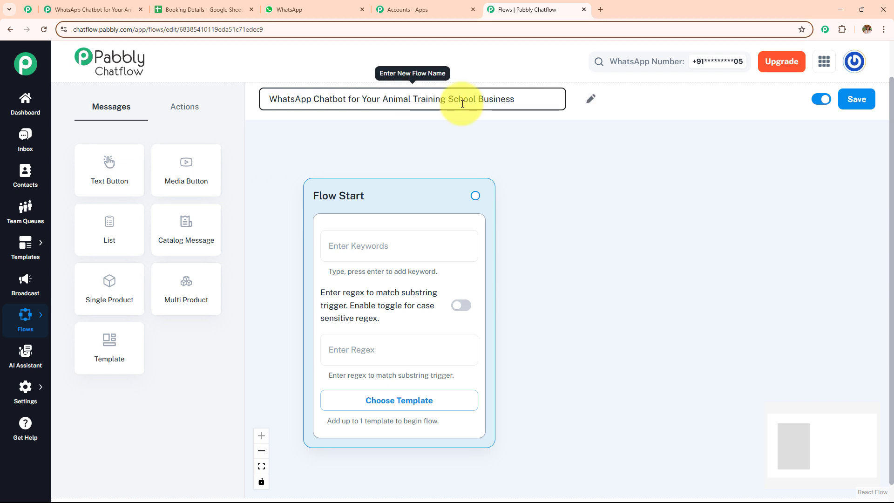
pyautogui.click(568, 184)
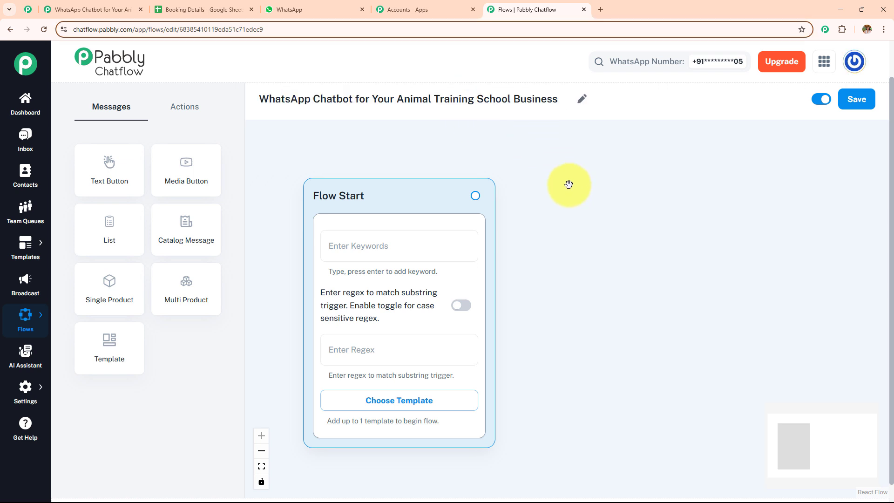
# Compare the Messages and Actions node lists in the flow editor
pyautogui.click(186, 107)
pyautogui.click(101, 113)
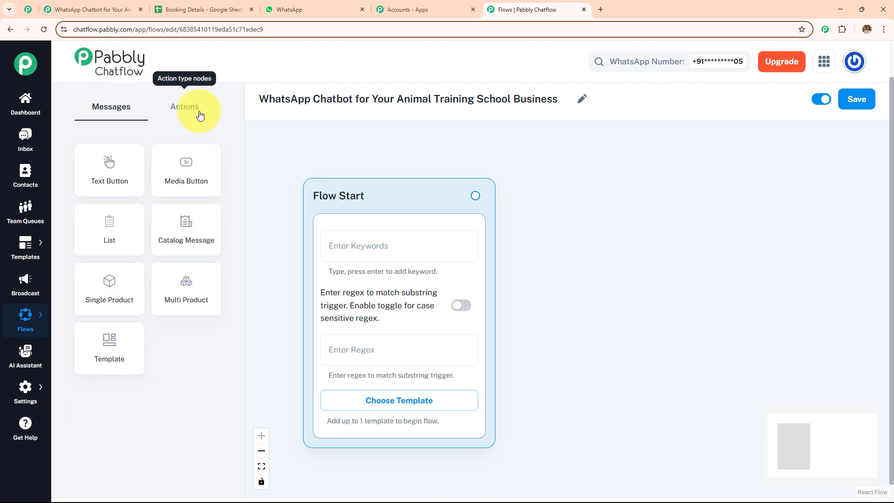
pyautogui.click(200, 115)
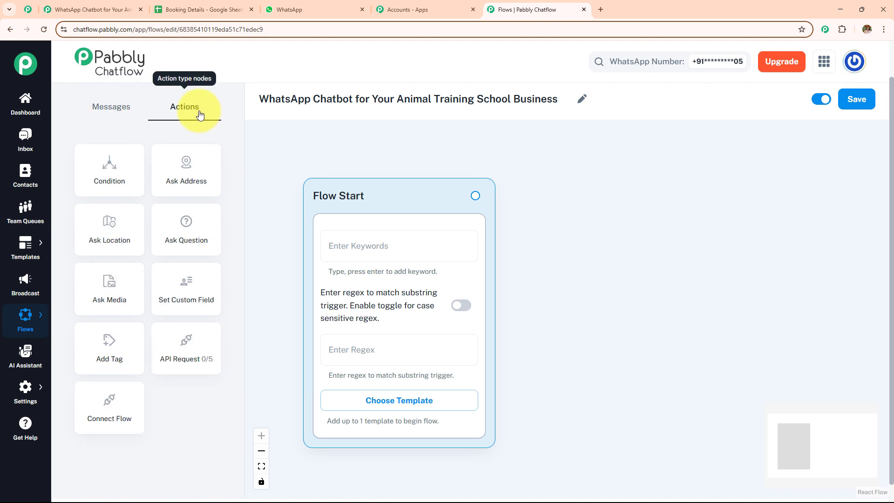
pyautogui.click(118, 114)
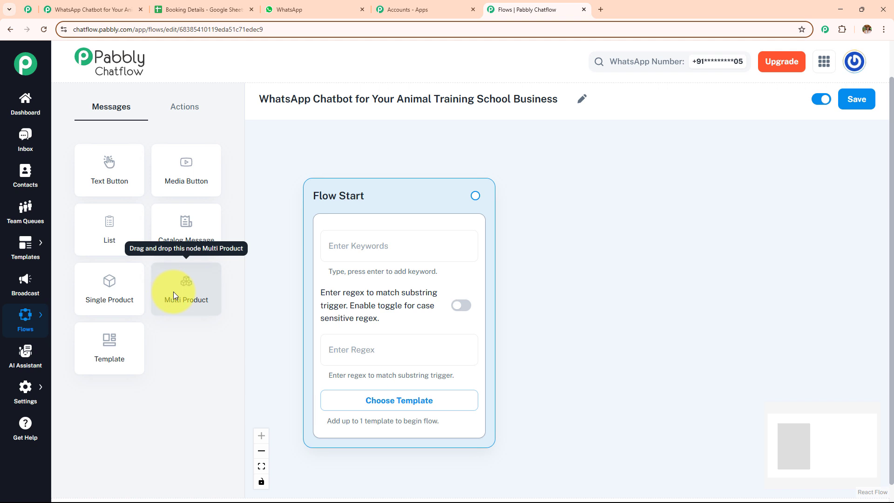
# Place and delete a Template node and an Ask Media node, leaving only Flow Start
pyautogui.click(115, 341)
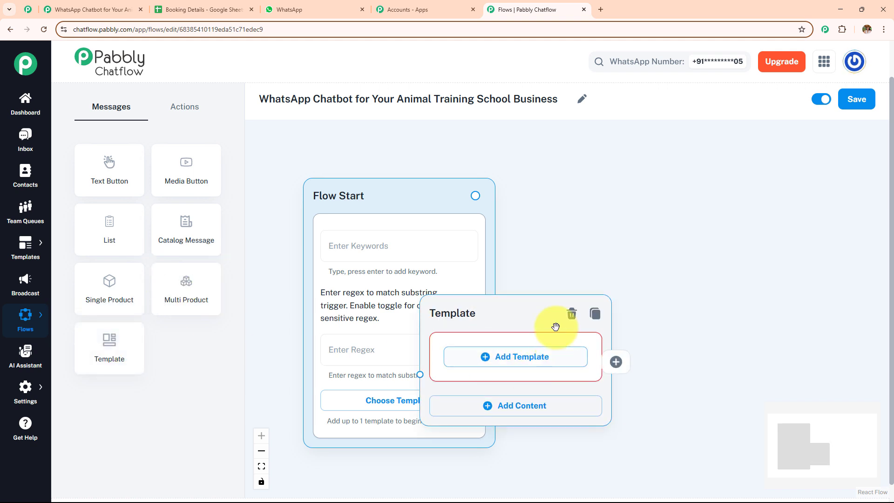
pyautogui.click(572, 315)
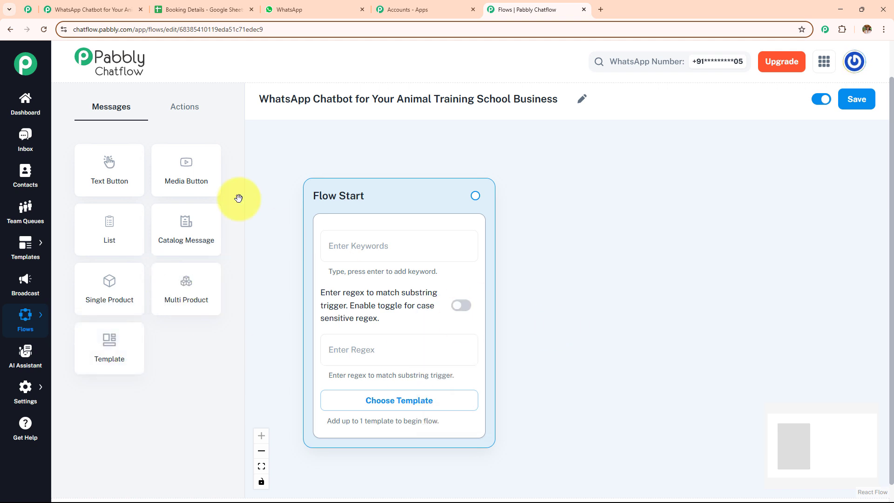
pyautogui.click(182, 108)
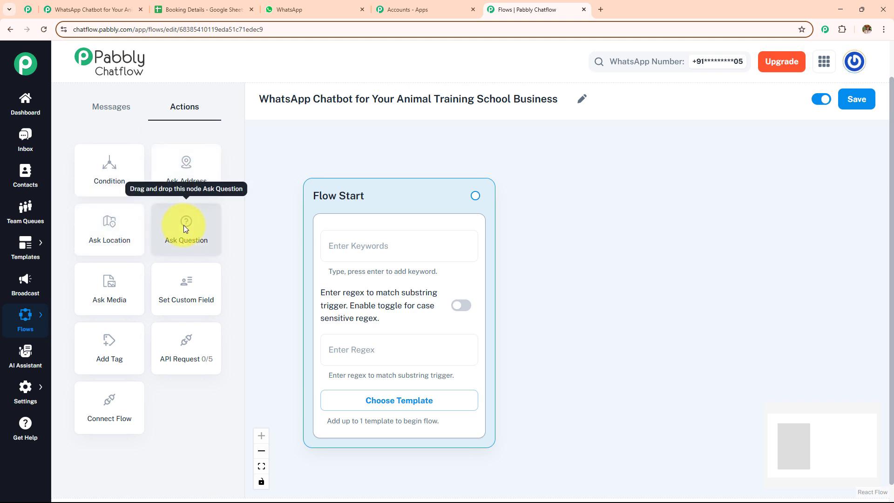
pyautogui.moveTo(128, 284); pyautogui.dragTo(531, 309)
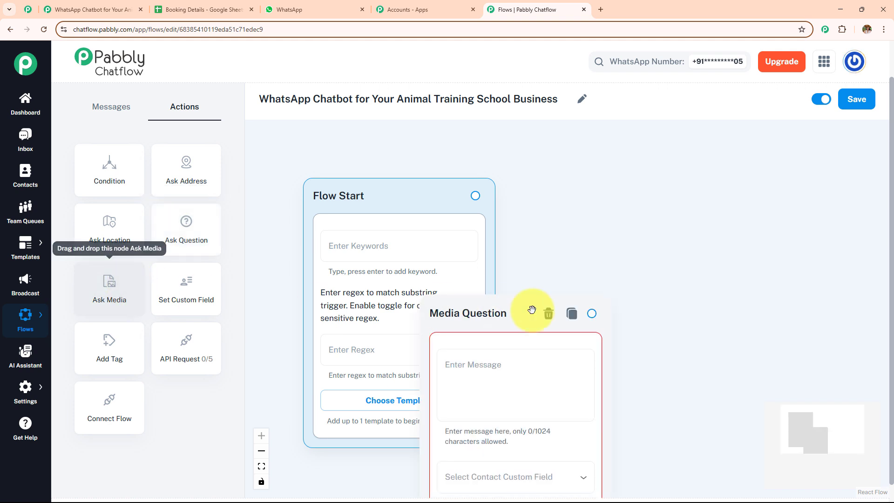
pyautogui.click(547, 314)
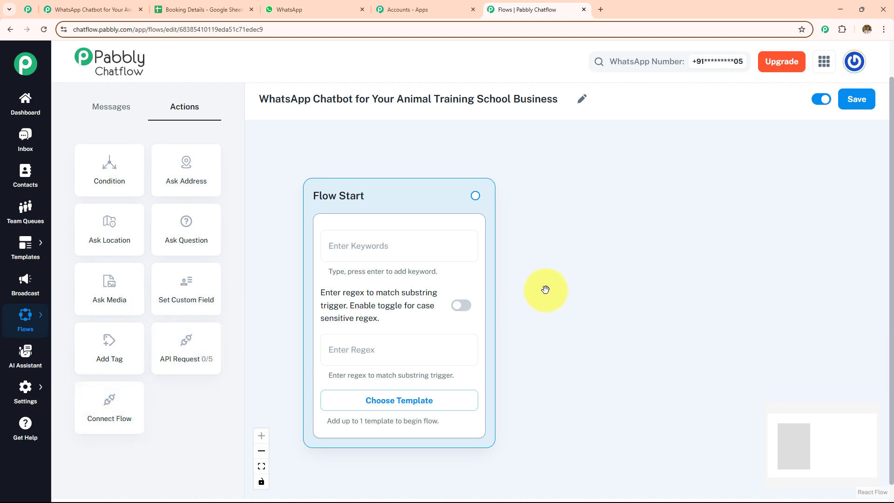
# Add Hello, Hey and Hi as Flow Start trigger keywords
pyautogui.moveTo(539, 278)
pyautogui.mouseDown()
pyautogui.moveTo(529, 261)
pyautogui.moveTo(528, 278)
pyautogui.mouseUp()
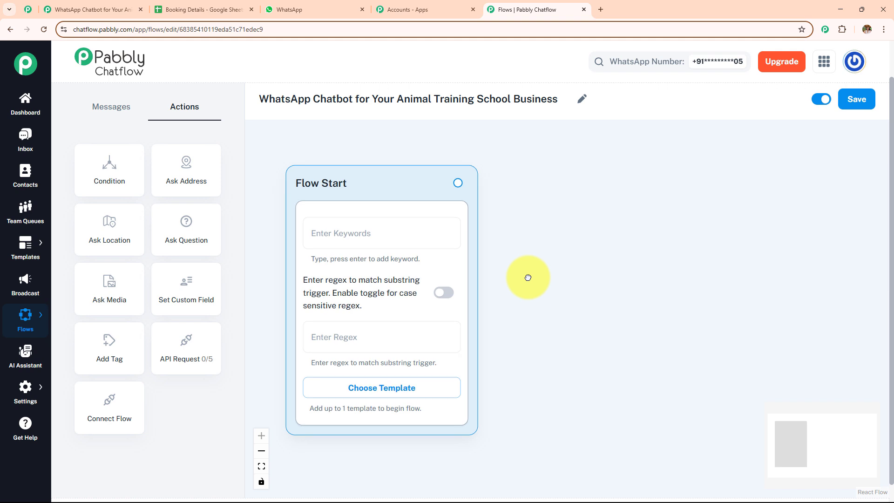
pyautogui.click(372, 239)
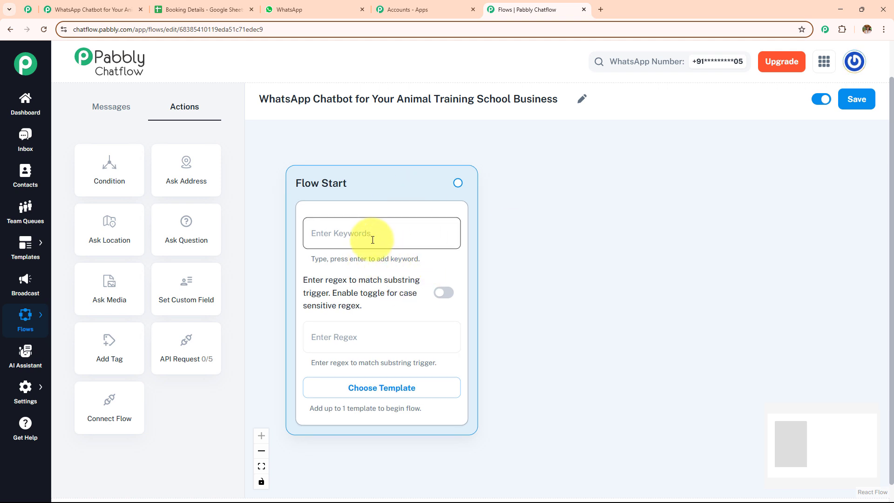
pyautogui.write('Hello')
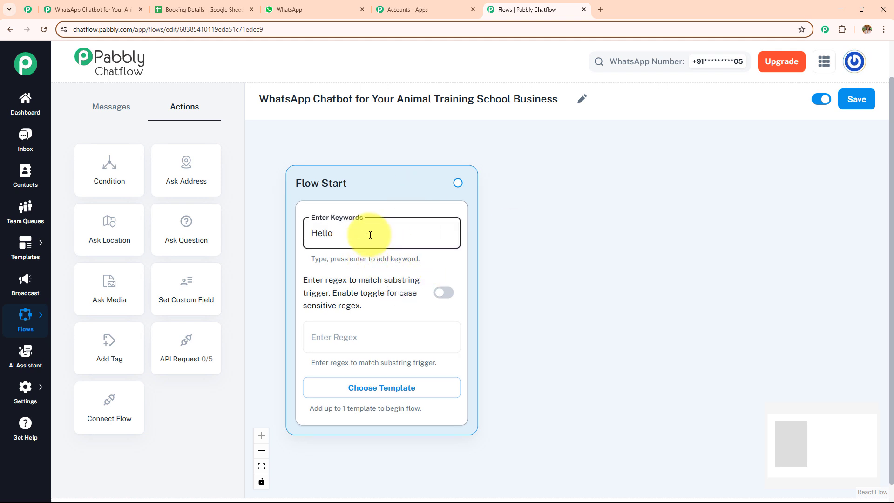
pyautogui.press('Return')
pyautogui.write('He')
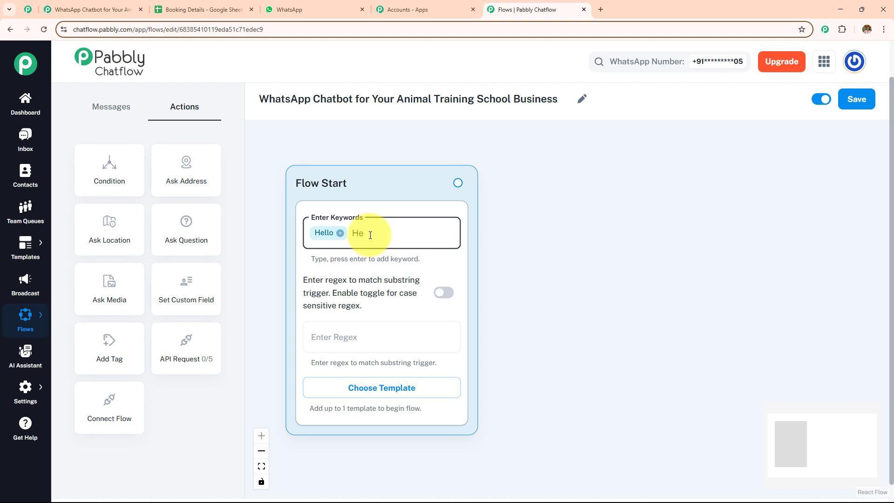
pyautogui.write('y')
pyautogui.press('Return')
pyautogui.write('Hi')
pyautogui.press('Return')
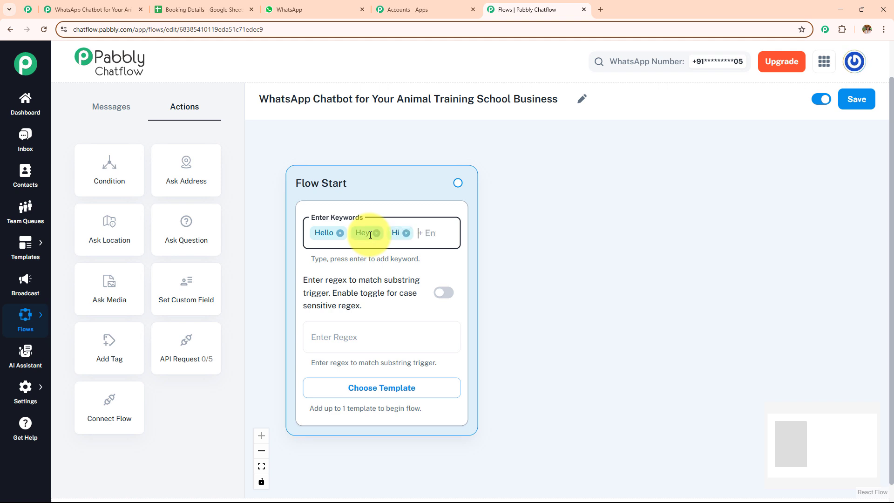
# Enter the regex [\s\S]+ and remove the Hi, Hey and Hello keyword chips
pyautogui.click(383, 346)
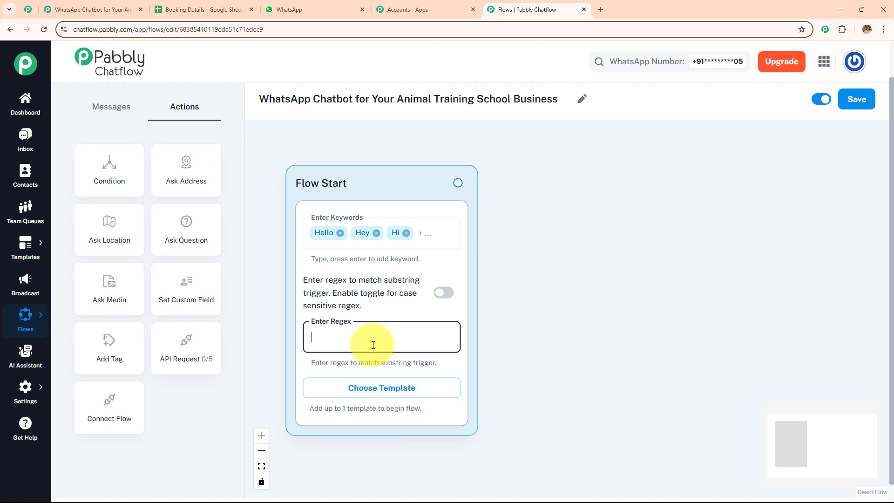
pyautogui.write('[\\s\\S]+')
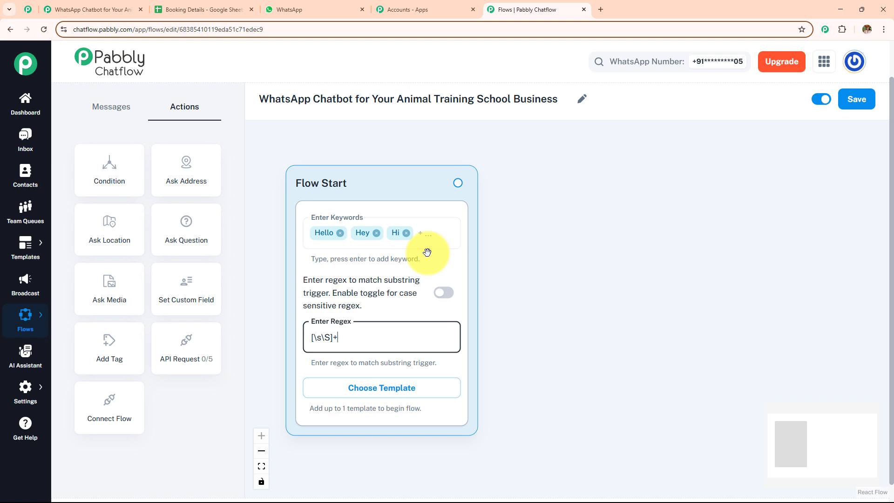
pyautogui.click(447, 232)
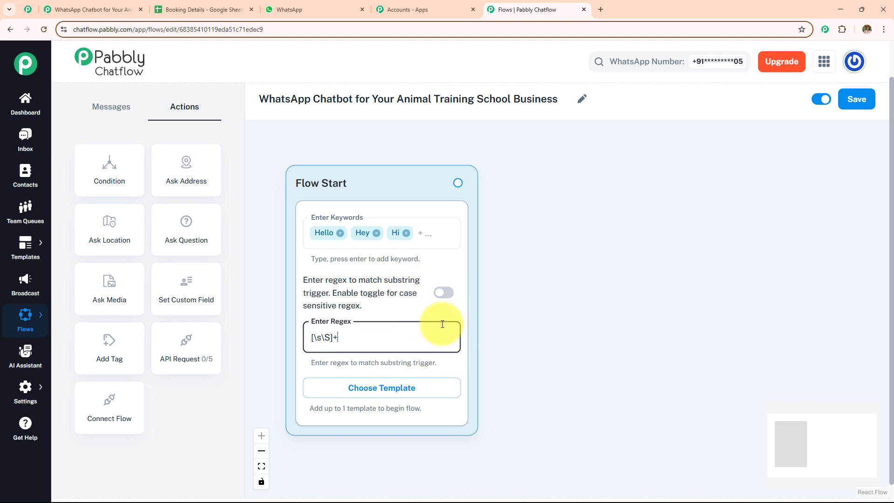
pyautogui.click(406, 232)
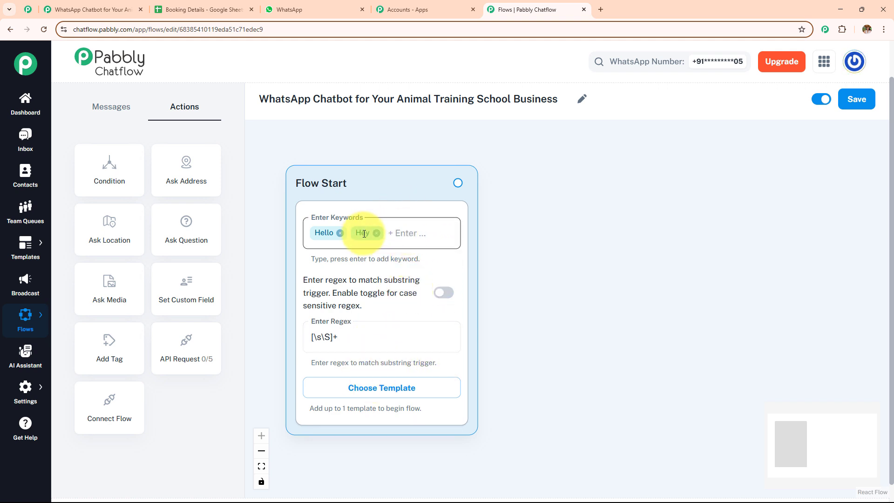
pyautogui.click(376, 234)
pyautogui.click(339, 233)
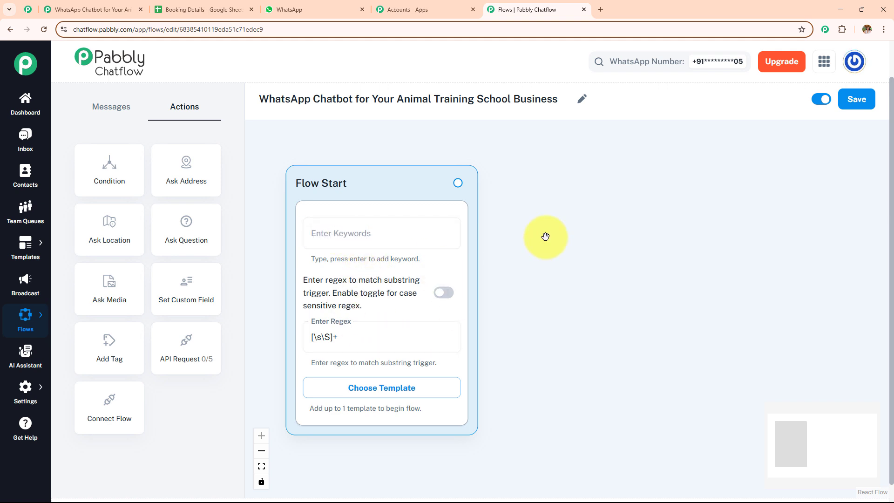
# Select the PawPal greeting in WhatsApp Web, then drag a new connection from Flow Start
pyautogui.click(326, 9)
pyautogui.scroll(10, 427, 266)
pyautogui.scroll(10, 427, 265)
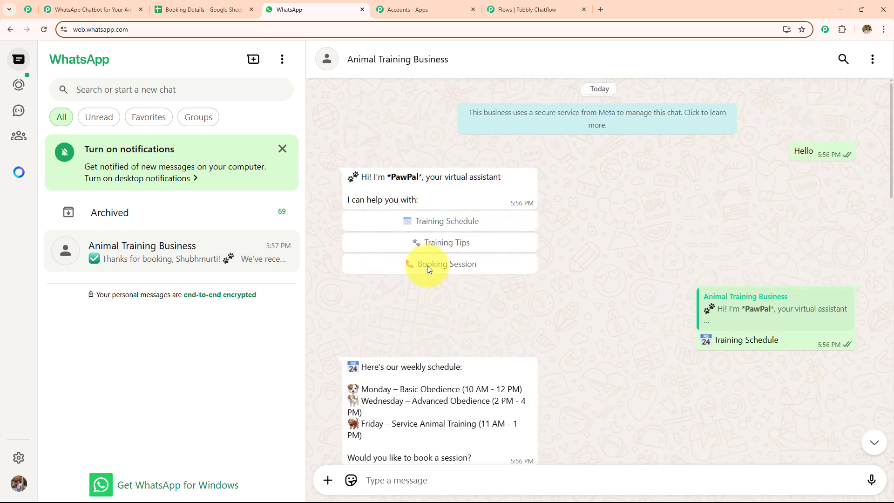
pyautogui.moveTo(523, 203); pyautogui.dragTo(351, 167)
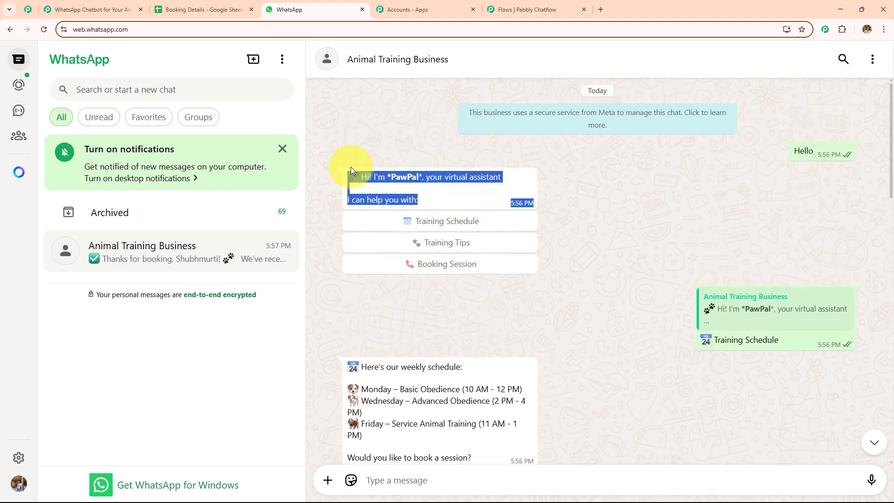
pyautogui.click(536, 10)
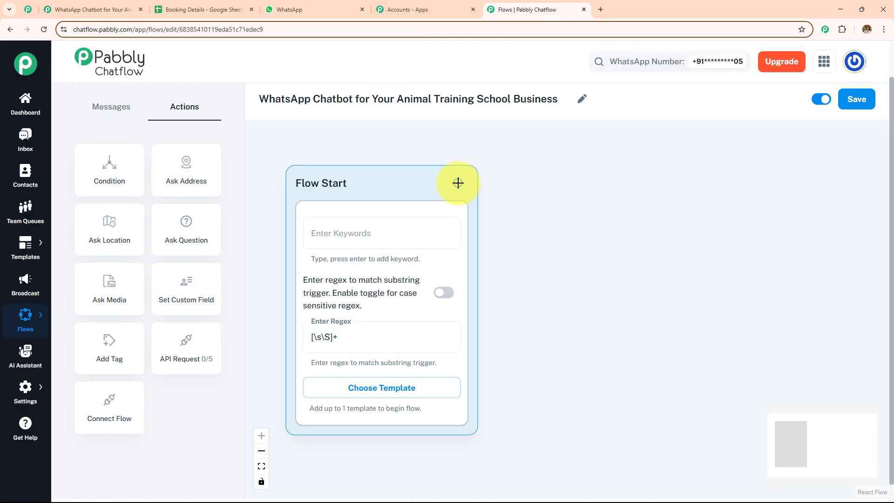
pyautogui.moveTo(458, 183); pyautogui.dragTo(578, 180)
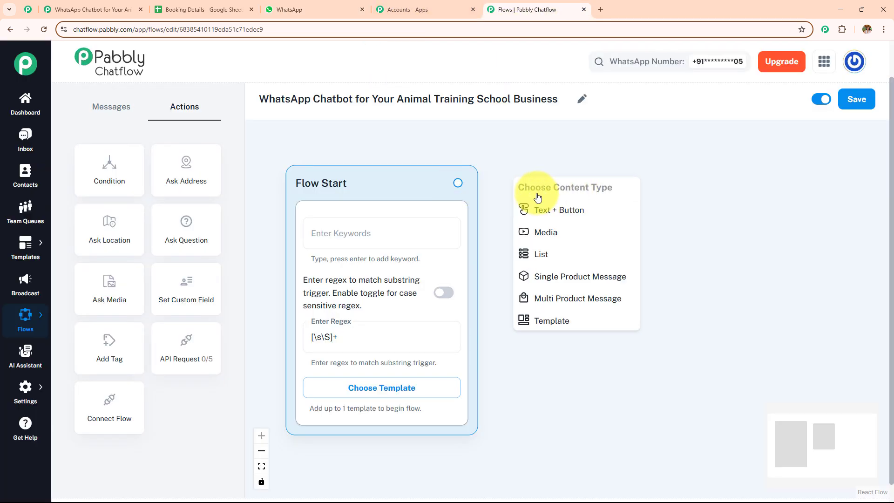
# Create a Text + Button message after Flow Start holding the pasted PawPal greeting
pyautogui.click(589, 210)
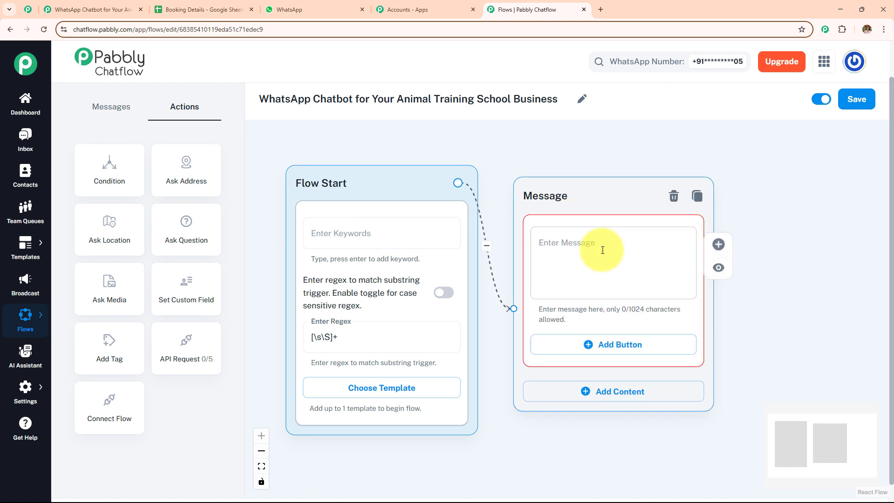
pyautogui.click(600, 250)
pyautogui.write("🐾 Hi! I'm *PawPal*, your virtual assistant  I can help you with:")
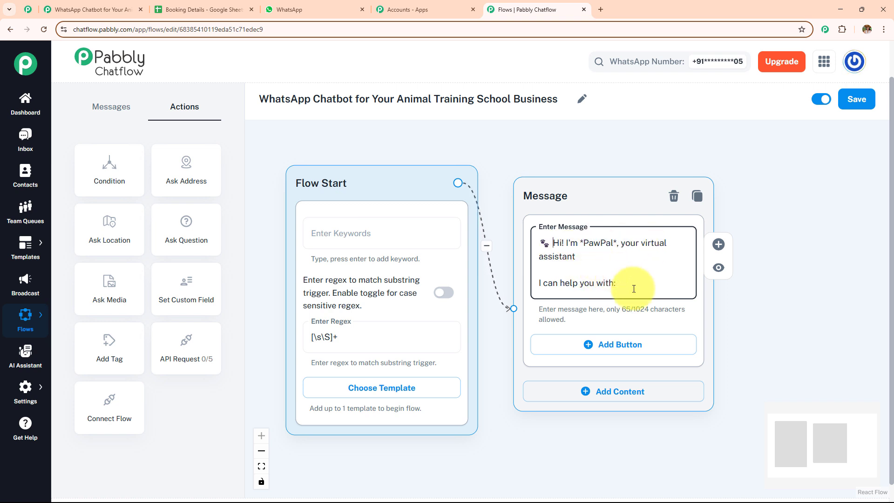
pyautogui.moveTo(776, 333); pyautogui.dragTo(607, 269)
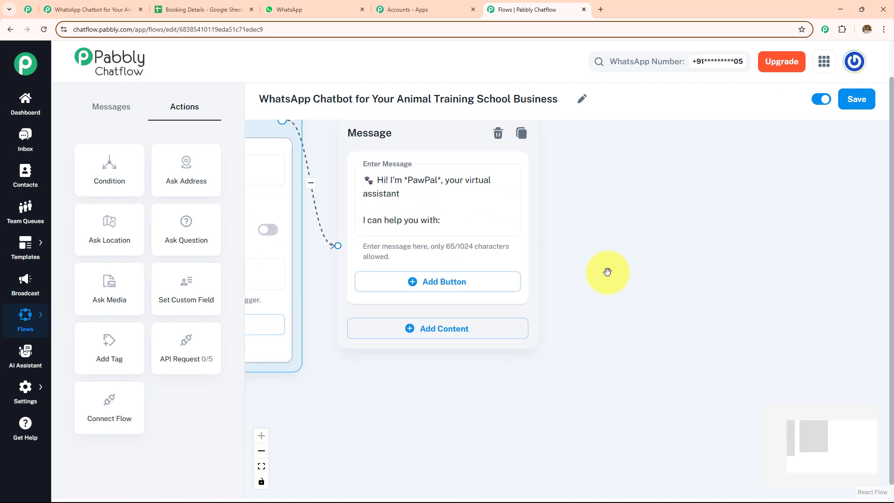
pyautogui.click(287, 15)
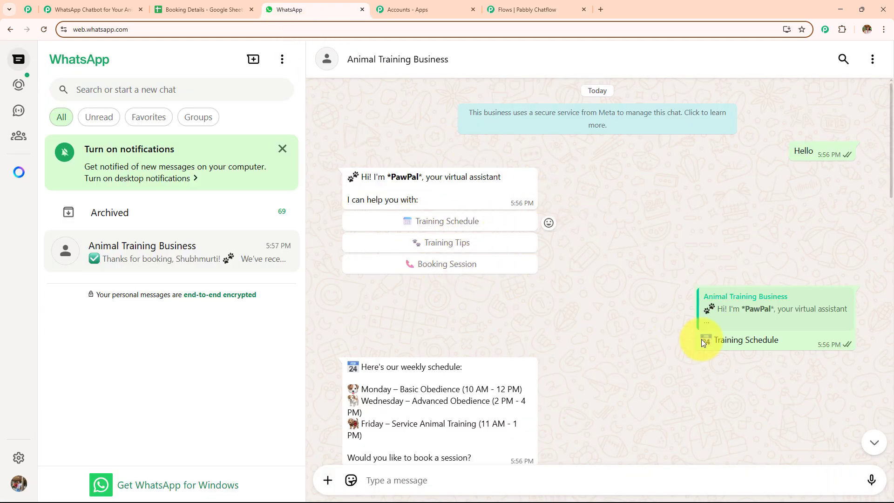
pyautogui.click(498, 10)
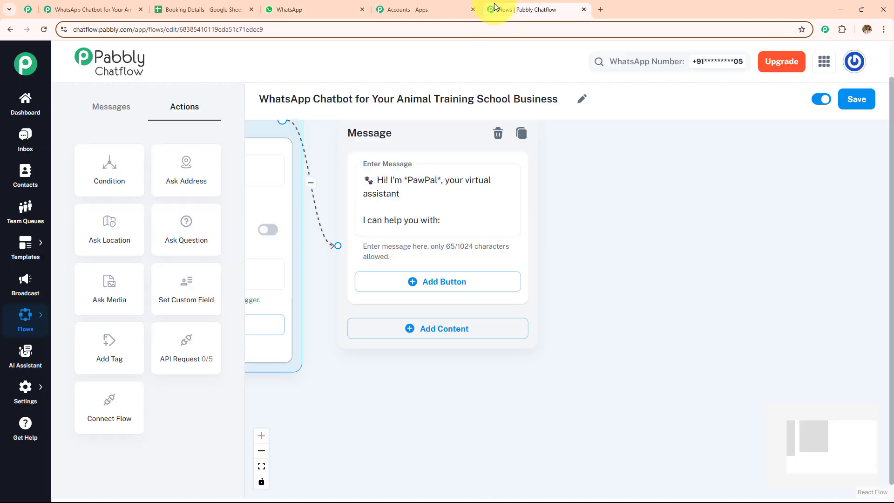
# Add three buttons labelled Training Schedule, Training Tips and Booking Session, and touch up the greeting text
pyautogui.click(441, 281)
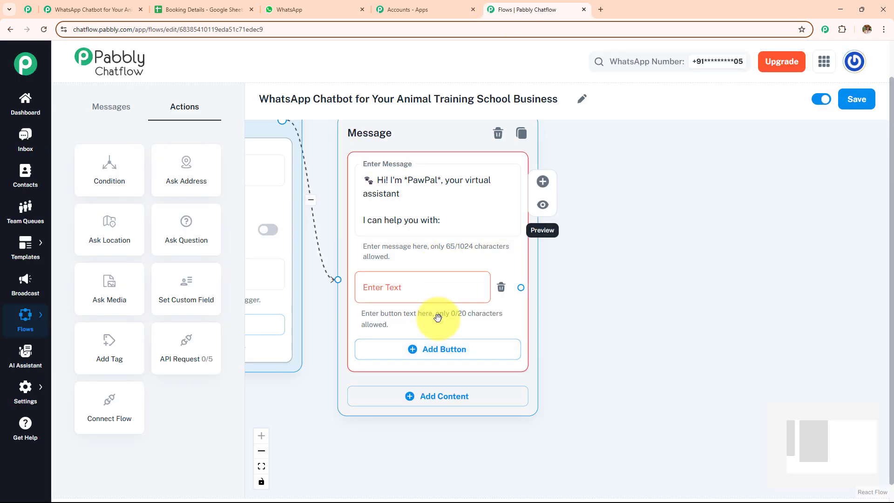
pyautogui.click(440, 349)
pyautogui.click(447, 418)
pyautogui.click(409, 293)
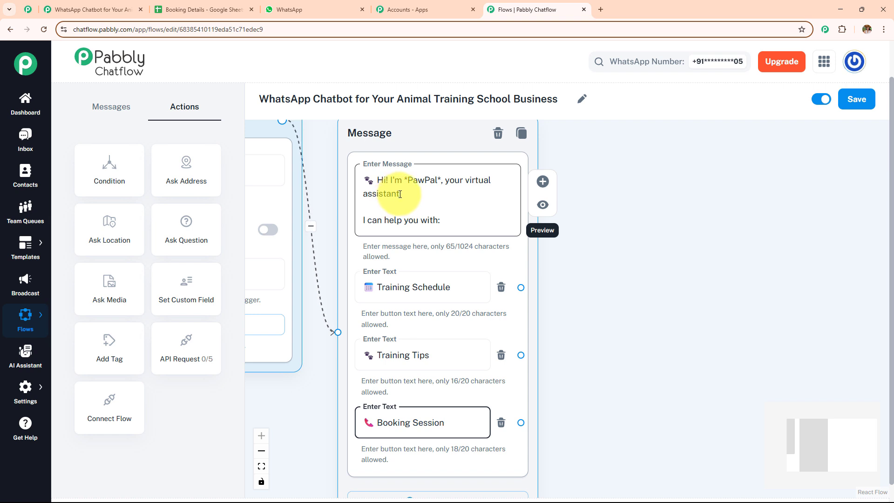
pyautogui.click(441, 180)
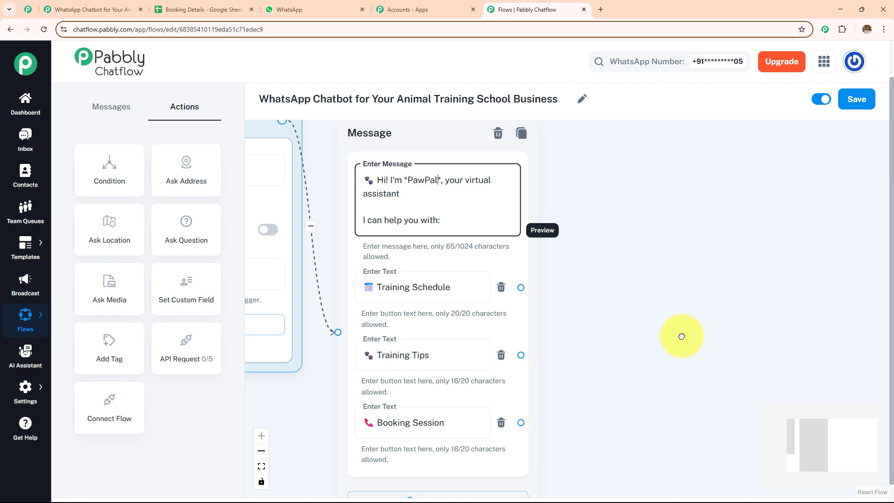
# Review the Booking Session label, then start and cancel a step after Training Schedule
pyautogui.moveTo(682, 349); pyautogui.dragTo(622, 351)
pyautogui.click(380, 435)
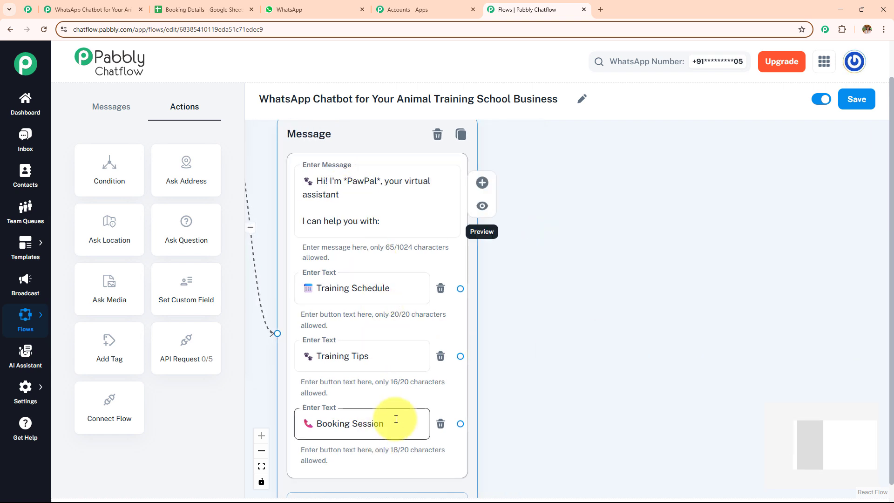
pyautogui.moveTo(459, 288); pyautogui.dragTo(546, 190)
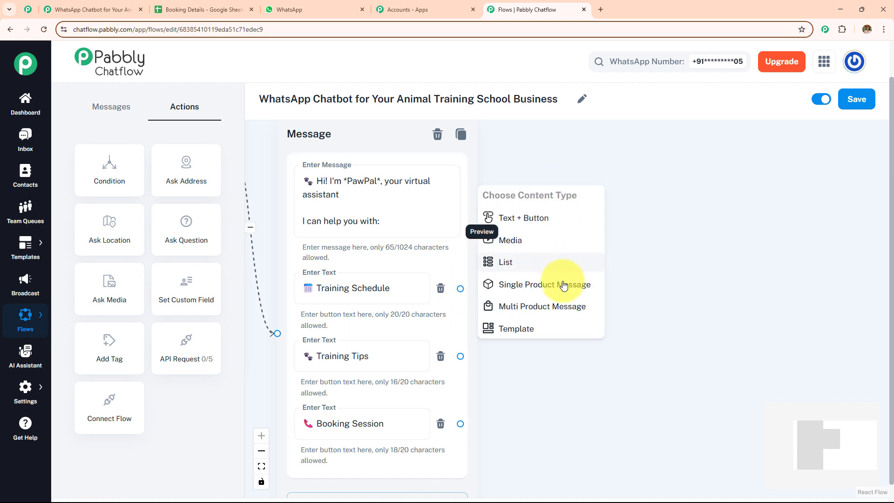
pyautogui.click(560, 220)
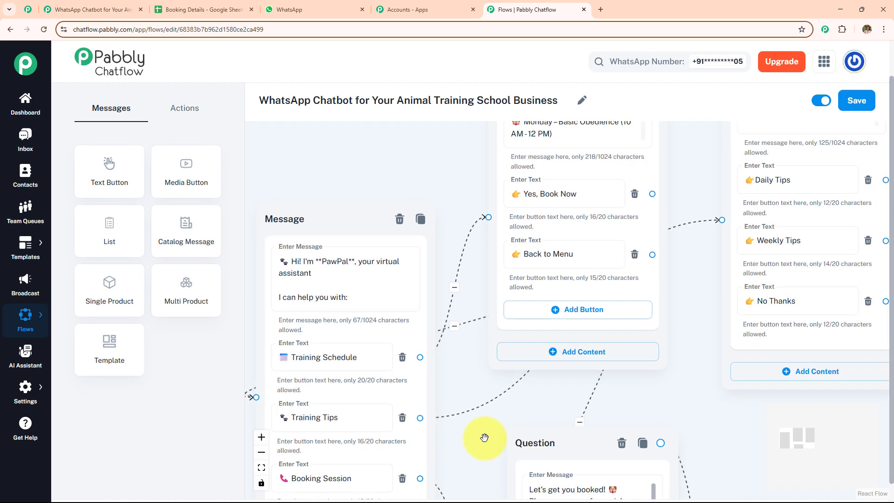
# Pan down to the booking Question nodes, then zoom out to an overview of the flow
pyautogui.moveTo(568, 397); pyautogui.dragTo(386, 476)
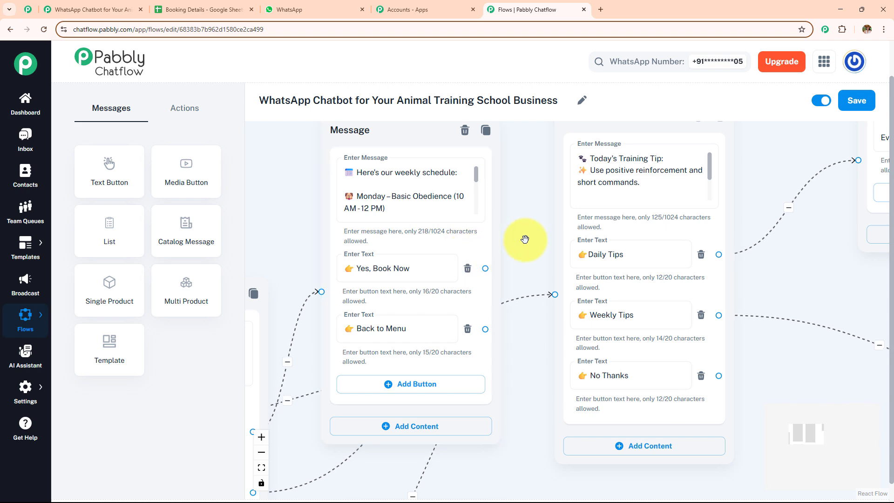
pyautogui.scroll(-3, 529, 241)
pyautogui.moveTo(522, 362); pyautogui.dragTo(527, 153)
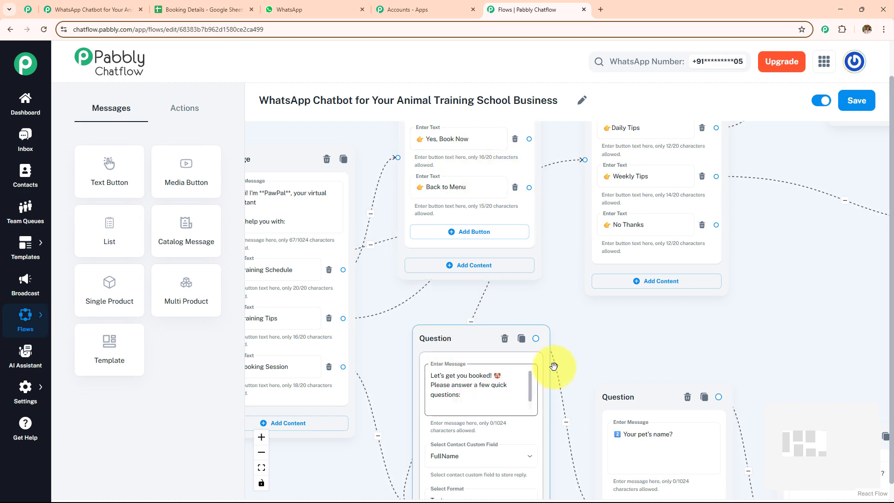
pyautogui.moveTo(593, 382); pyautogui.dragTo(602, 281)
pyautogui.scroll(3, 602, 281)
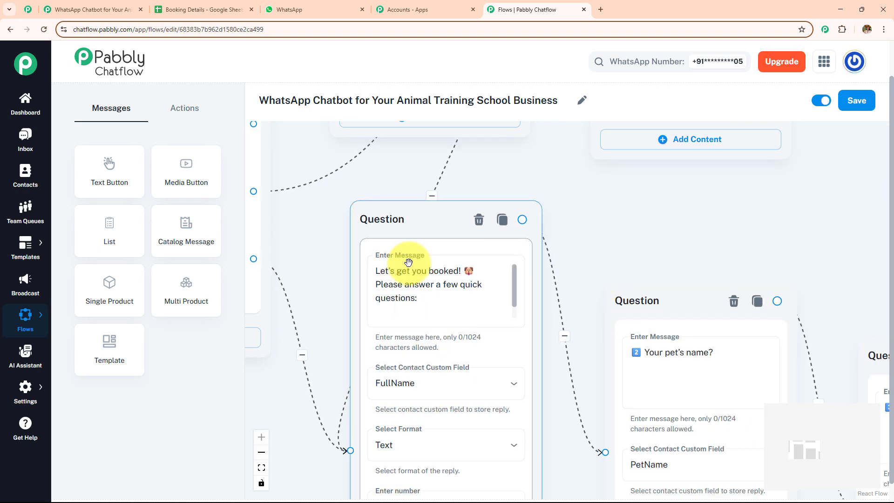
pyautogui.moveTo(639, 193); pyautogui.dragTo(527, 390)
pyautogui.scroll(-5, 512, 367)
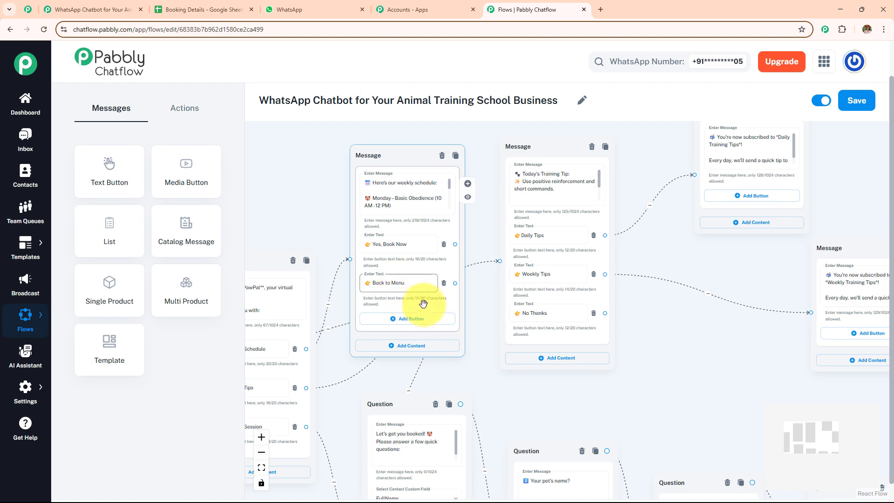
pyautogui.moveTo(465, 363); pyautogui.dragTo(584, 332)
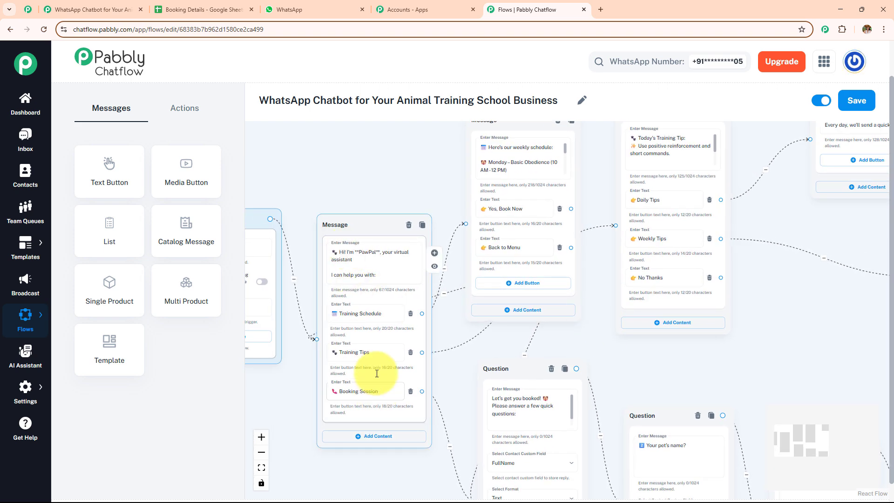
# Pan across the Daily and Weekly Tips subscription replies, then on to the first booking question
pyautogui.moveTo(613, 360)
pyautogui.mouseDown()
pyautogui.moveTo(503, 373)
pyautogui.moveTo(605, 360)
pyautogui.mouseUp()
pyautogui.scroll(3, 662, 407)
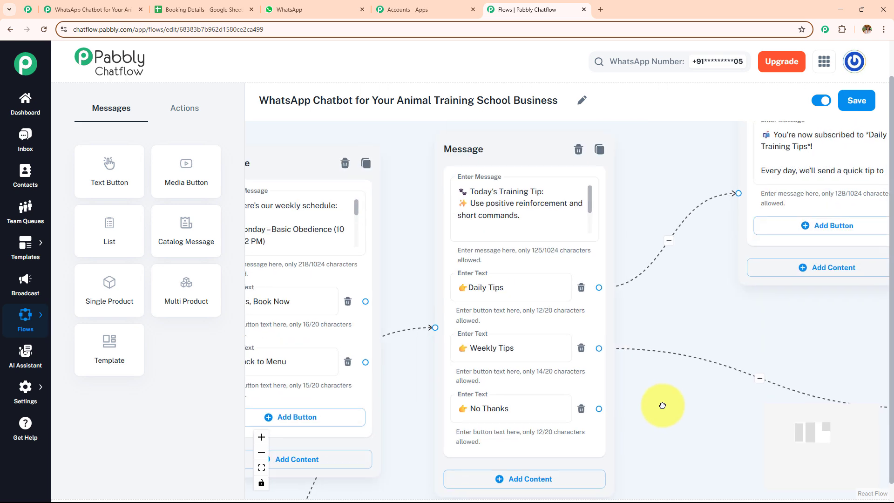
pyautogui.moveTo(572, 215); pyautogui.dragTo(573, 240)
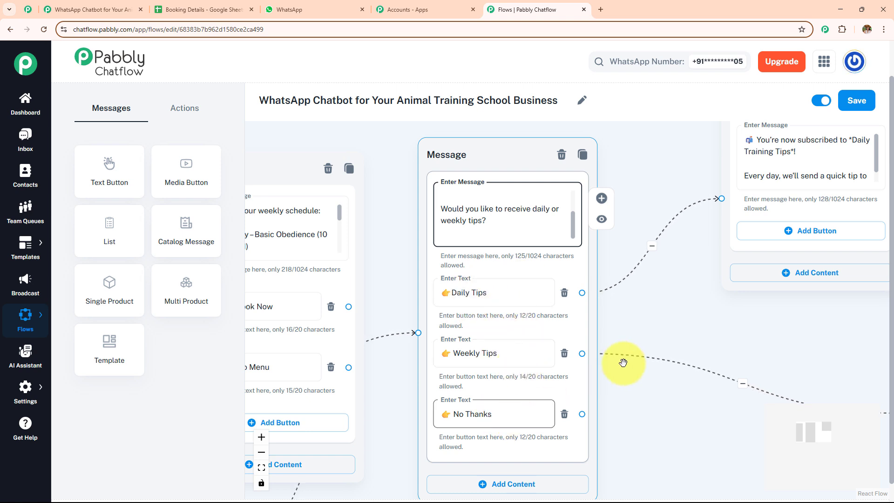
pyautogui.moveTo(711, 323); pyautogui.dragTo(628, 329)
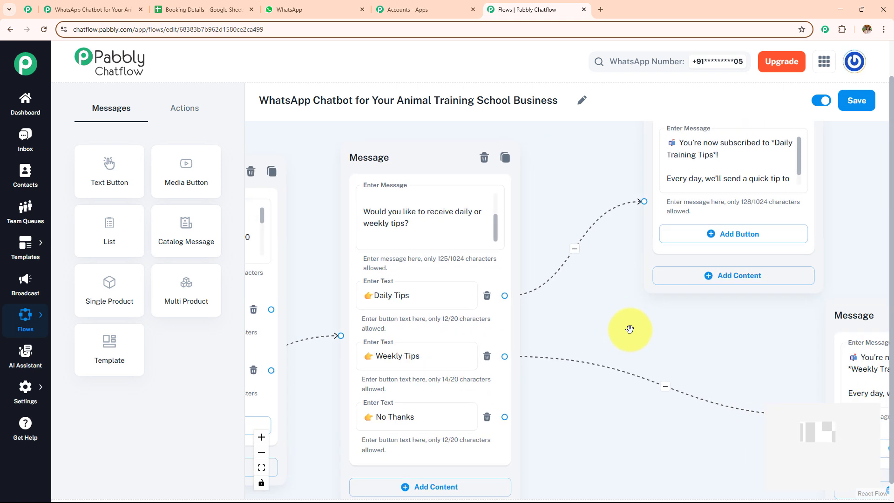
pyautogui.scroll(-5, 563, 403)
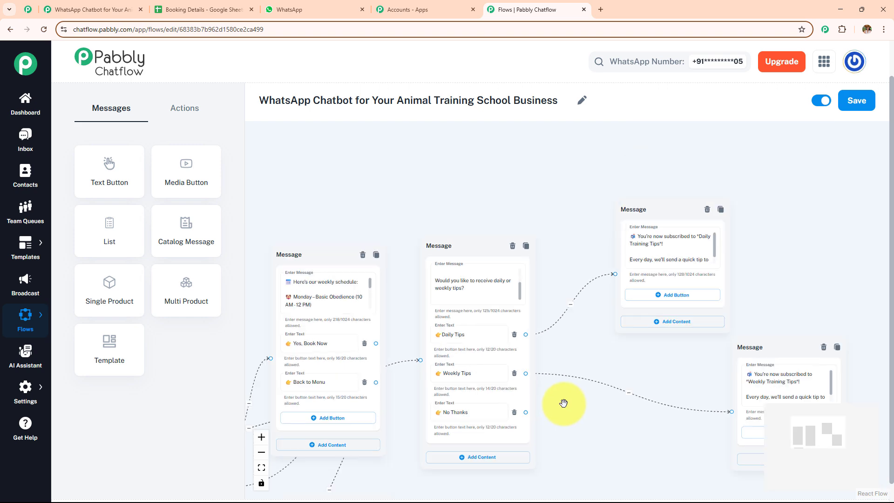
pyautogui.moveTo(593, 365); pyautogui.dragTo(534, 364)
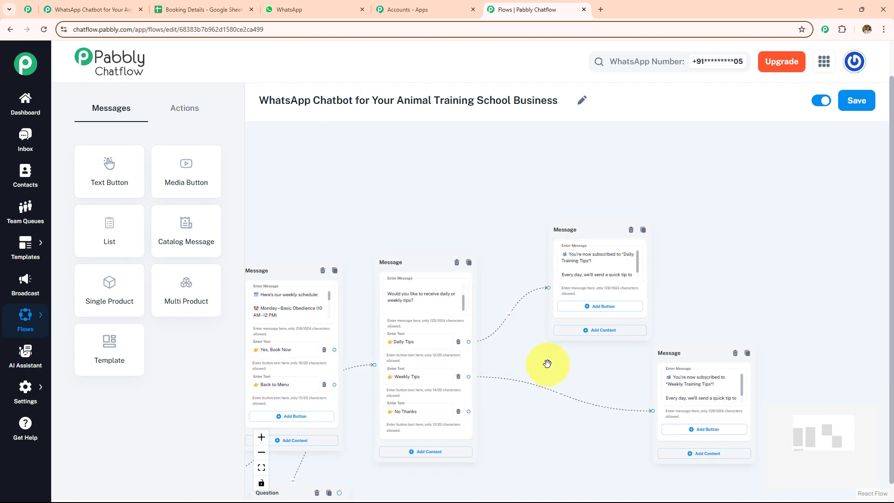
pyautogui.scroll(4, 547, 363)
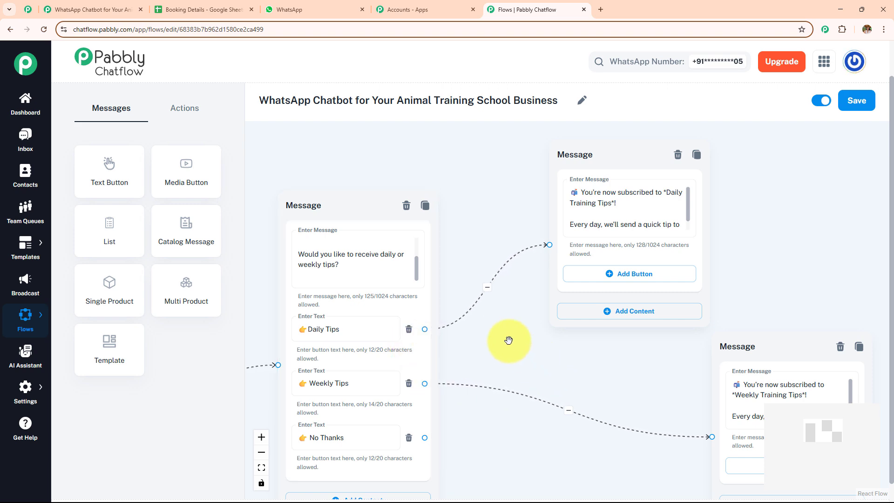
pyautogui.scroll(-5, 508, 341)
pyautogui.moveTo(507, 424); pyautogui.dragTo(652, 214)
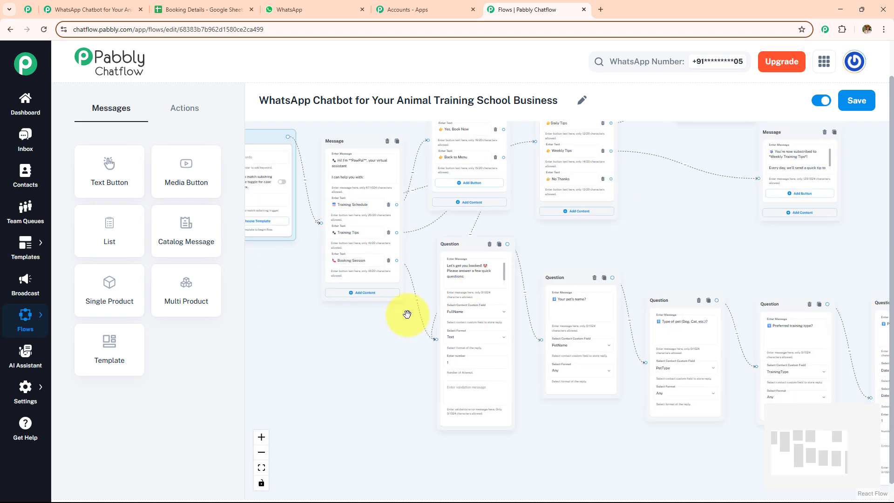
pyautogui.scroll(5, 406, 315)
pyautogui.moveTo(406, 314); pyautogui.dragTo(253, 311)
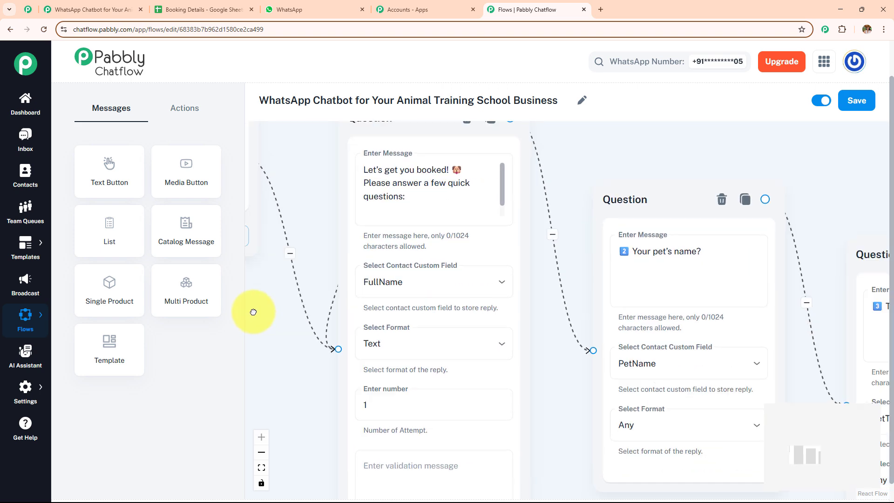
# Add a trial Ask Question node from Actions, inspect its custom field and reply-format lists, then delete it
pyautogui.click(185, 108)
pyautogui.moveTo(186, 229); pyautogui.dragTo(481, 272)
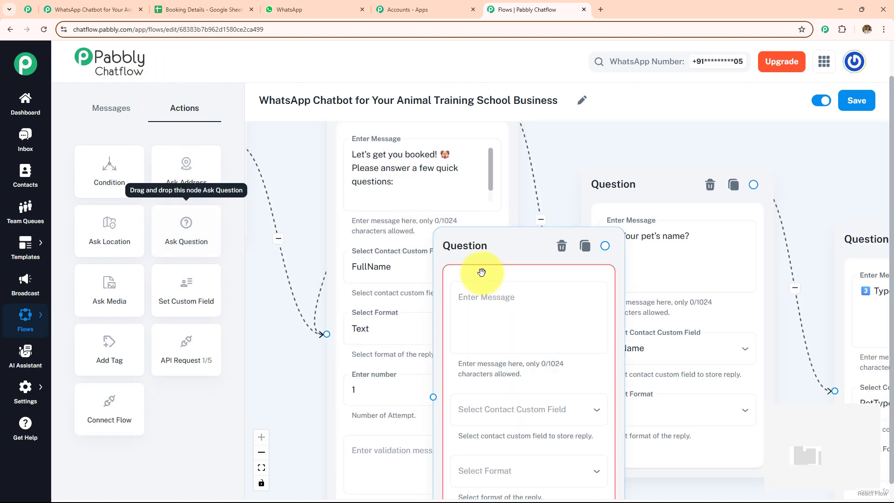
pyautogui.moveTo(448, 244); pyautogui.dragTo(437, 182)
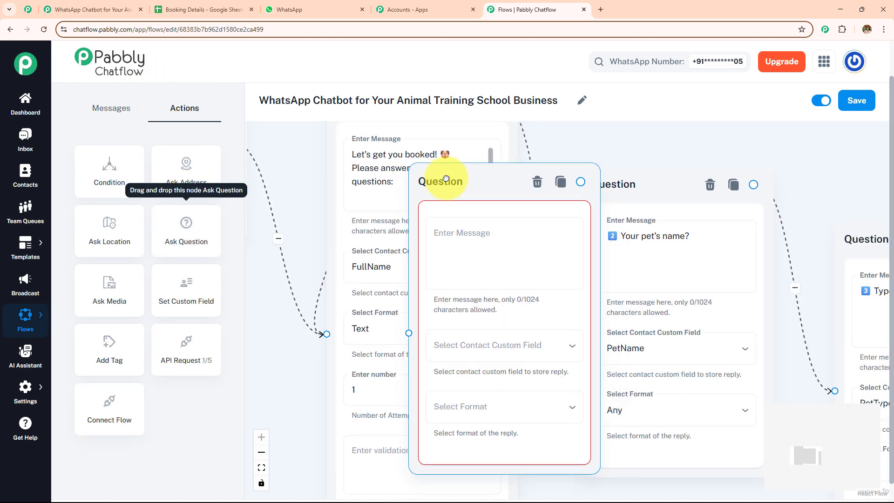
pyautogui.click(506, 339)
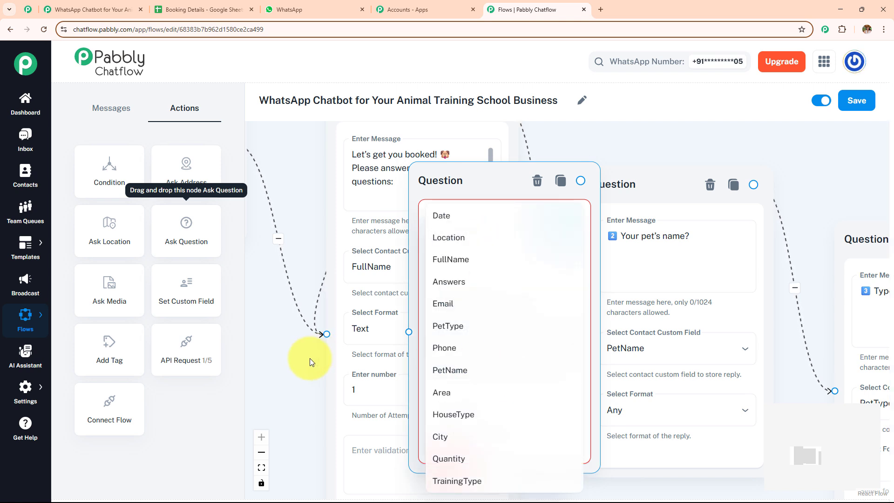
pyautogui.click(282, 369)
pyautogui.click(504, 362)
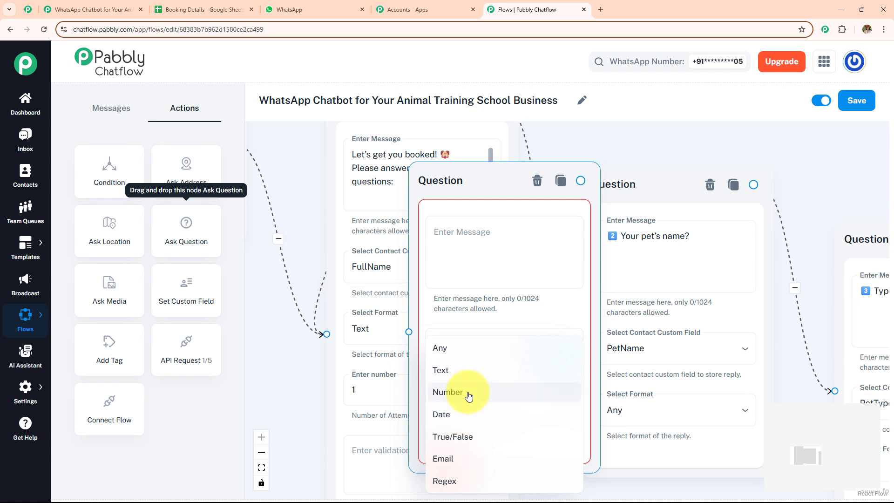
pyautogui.click(295, 390)
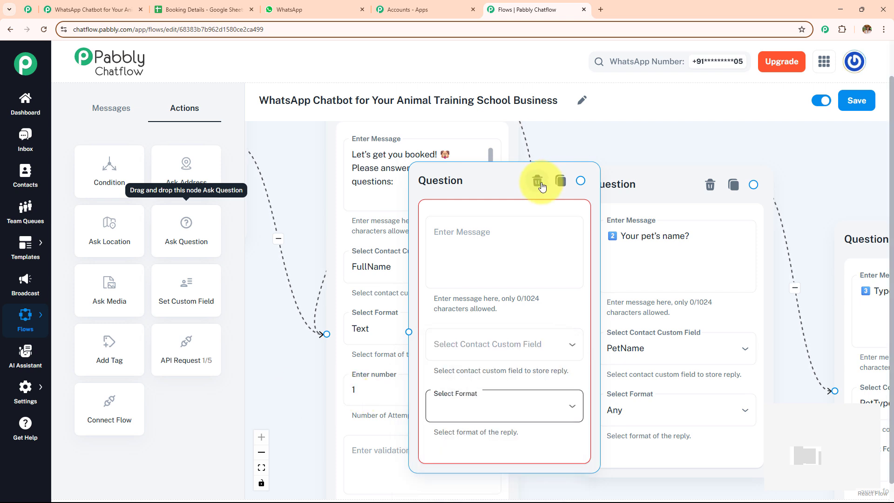
pyautogui.click(537, 181)
# Open Settings > Contact Custom Fields in a new tab and view its field list
pyautogui.moveTo(21, 393)
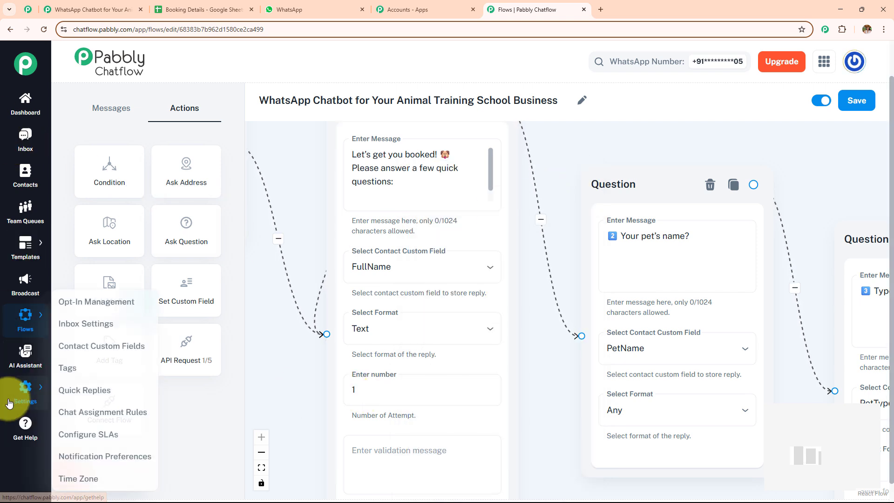
pyautogui.keyDown('ctrl'); pyautogui.click(100, 344); pyautogui.keyUp('ctrl')
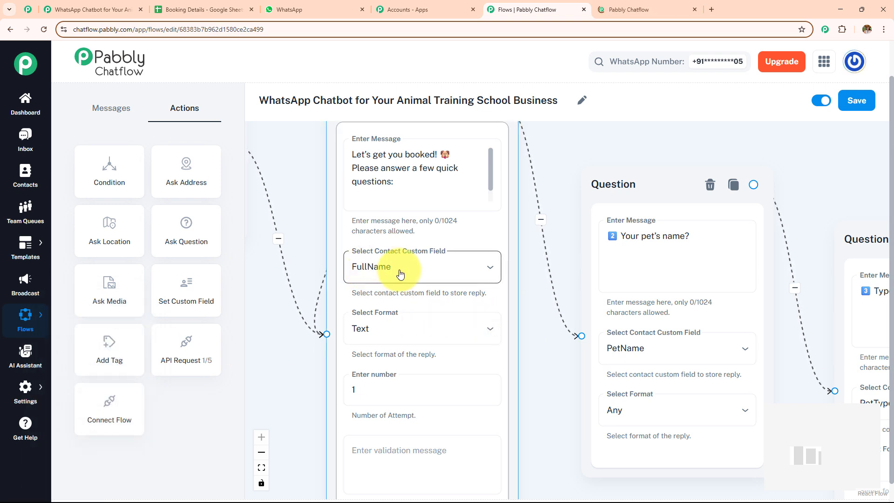
pyautogui.scroll(1, 537, 303)
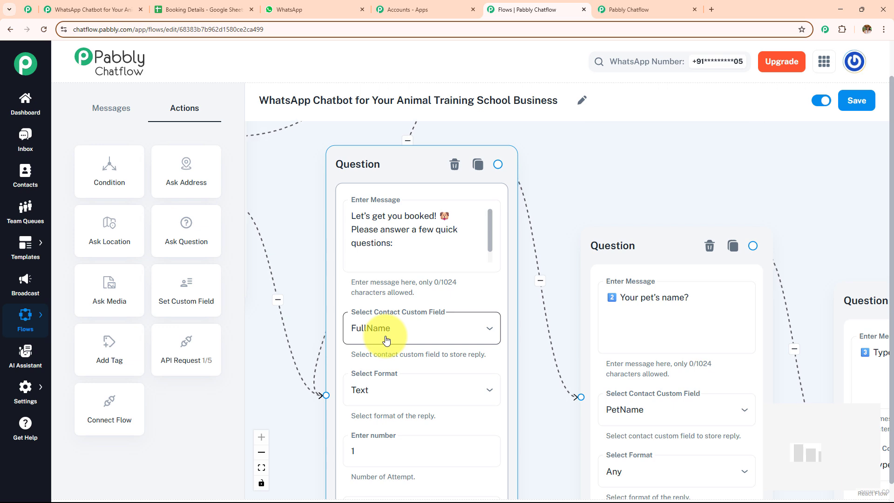
pyautogui.click(647, 9)
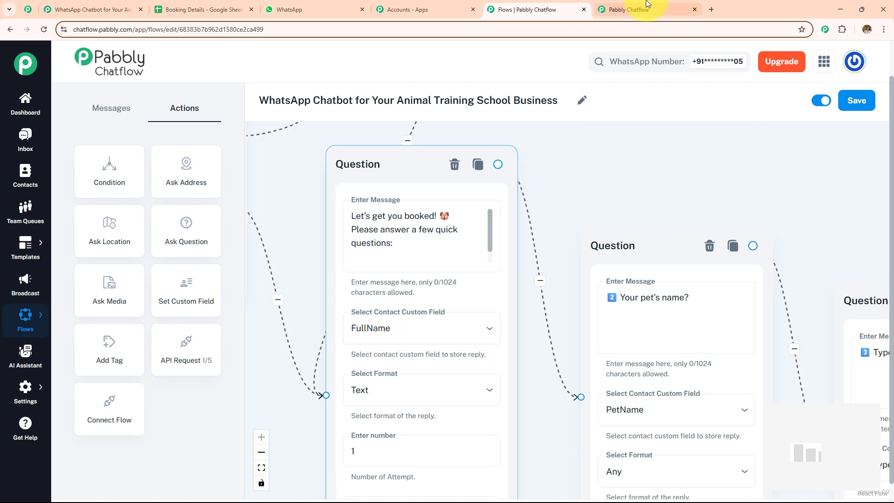
pyautogui.scroll(-3, 329, 288)
# Copy the FullName field name, then click into the pet's name question's message in the flow
pyautogui.scroll(-10, 329, 289)
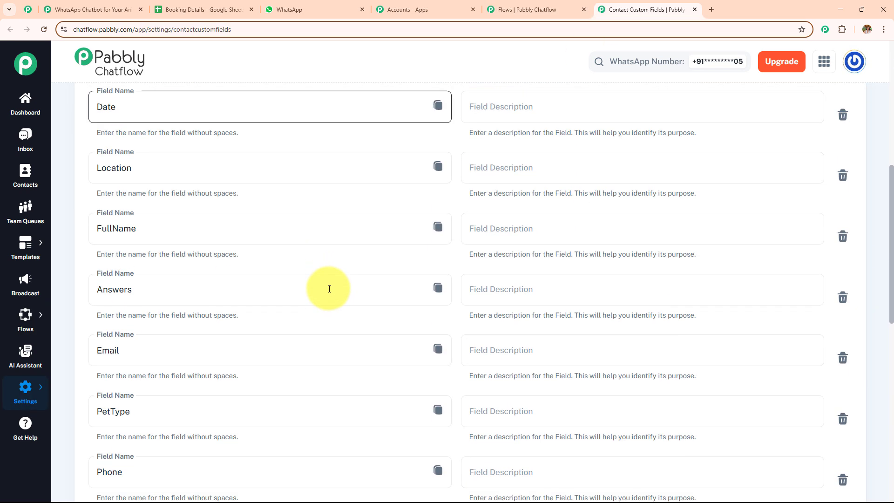
pyautogui.scroll(6, 329, 292)
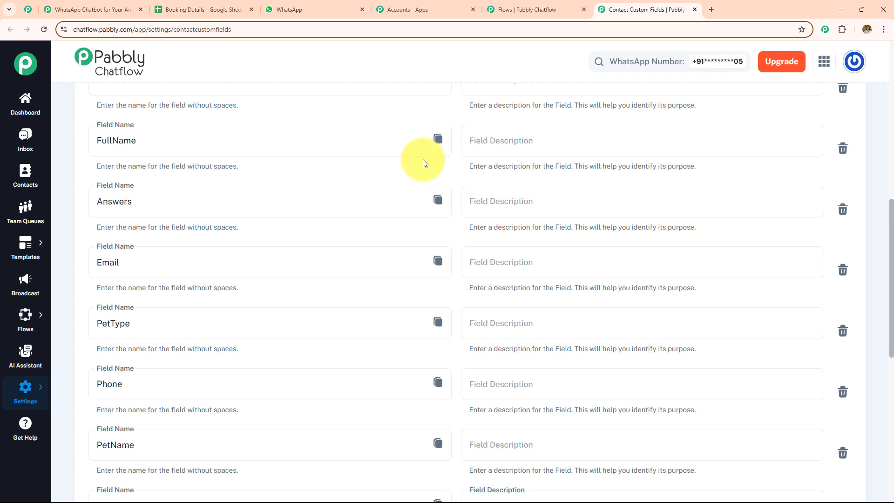
pyautogui.click(438, 140)
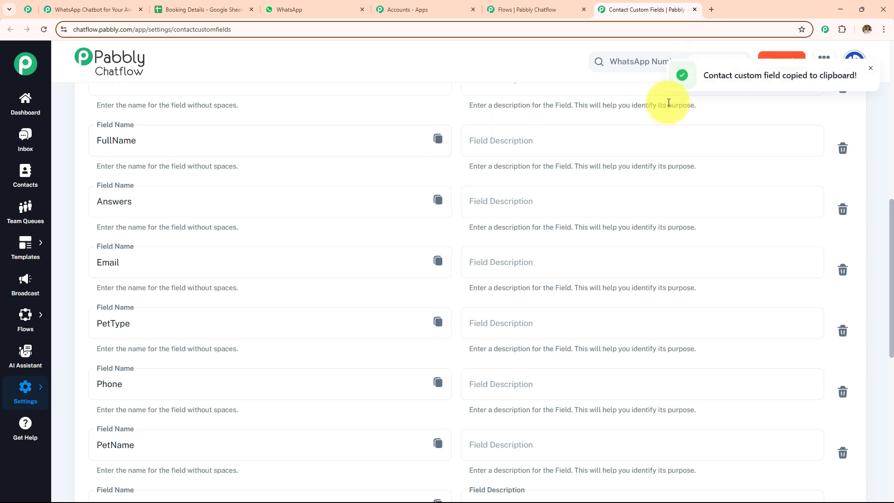
pyautogui.click(534, 9)
pyautogui.click(677, 331)
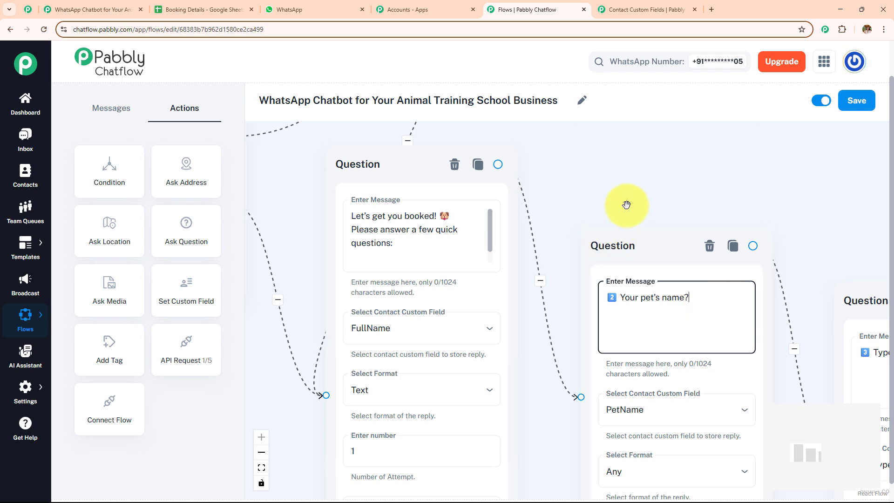
# Pan along the booking questions to the API Request step after Preferred date and select it
pyautogui.scroll(-4, 626, 205)
pyautogui.moveTo(626, 204); pyautogui.dragTo(514, 201)
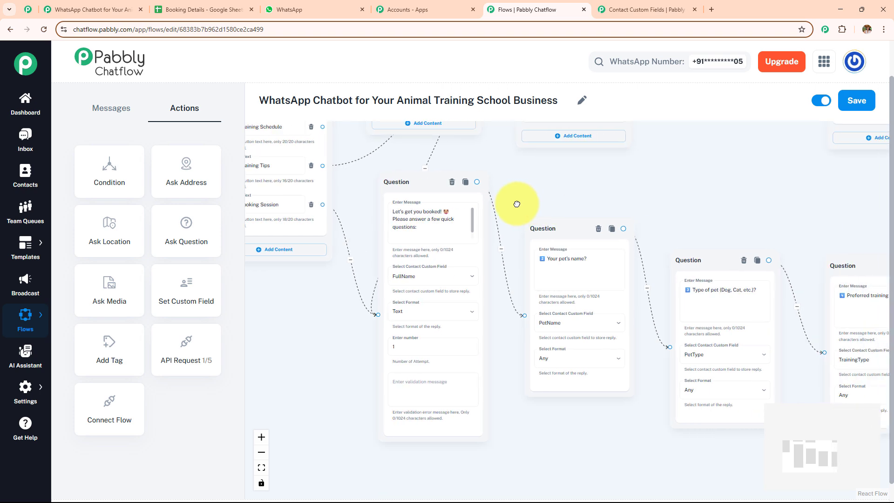
pyautogui.scroll(4, 512, 201)
pyautogui.moveTo(726, 221); pyautogui.dragTo(660, 283)
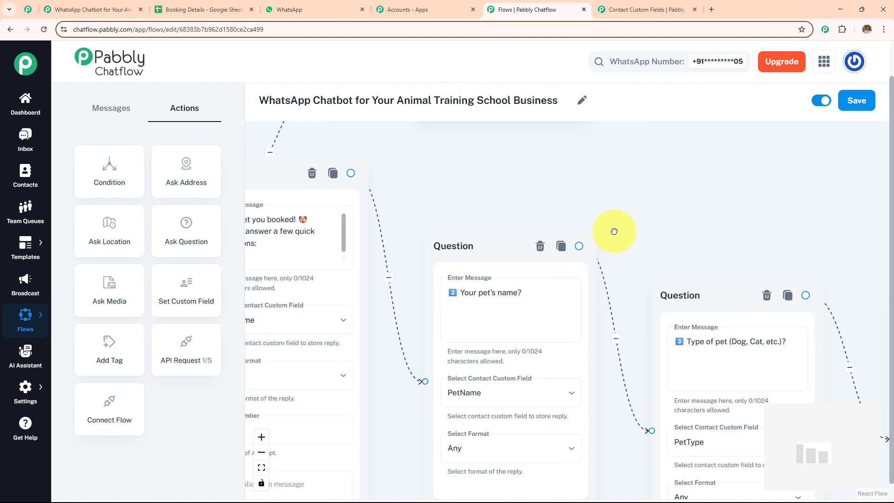
pyautogui.moveTo(614, 229); pyautogui.dragTo(399, 200)
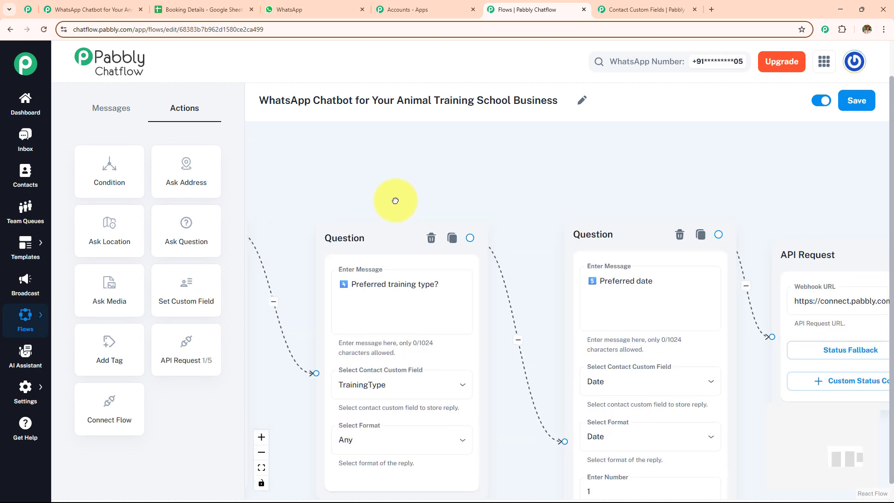
pyautogui.moveTo(498, 200); pyautogui.dragTo(397, 198)
pyautogui.moveTo(622, 194); pyautogui.dragTo(471, 199)
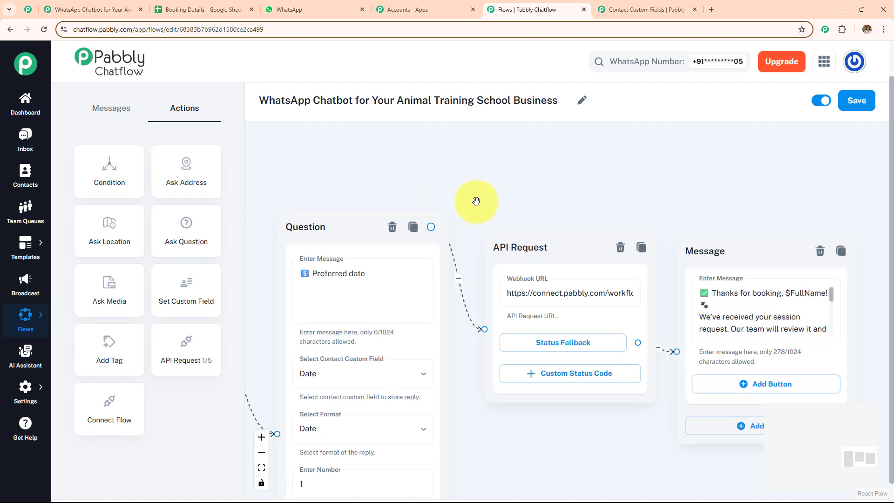
pyautogui.scroll(1, 522, 284)
pyautogui.click(522, 283)
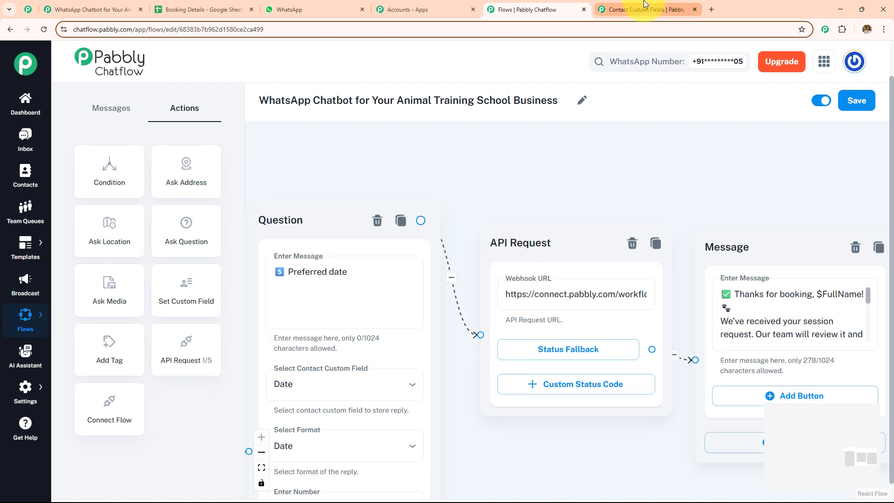
# Check the Booking Details sheet, then place a second API Request node after the date question
pyautogui.click(219, 9)
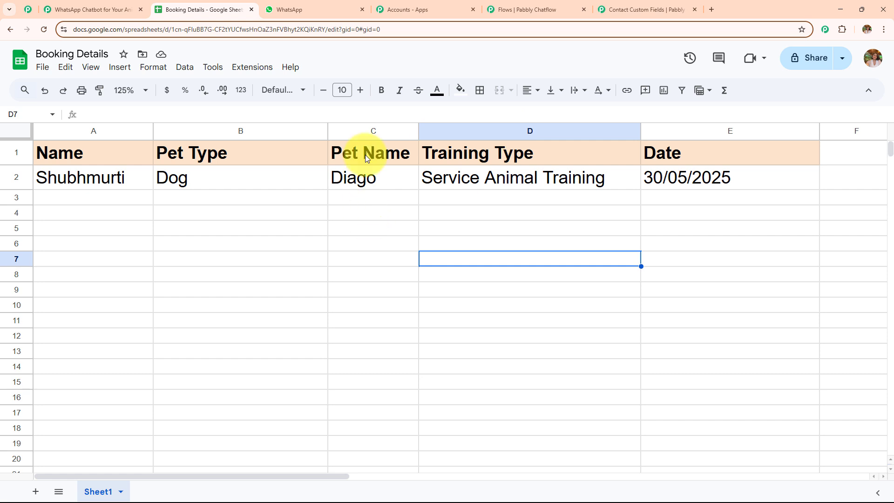
pyautogui.click(527, 10)
pyautogui.moveTo(203, 347); pyautogui.dragTo(582, 293)
pyautogui.moveTo(475, 243); pyautogui.dragTo(540, 250)
# Open and close the new API Request's webhook settings, then delete that empty node
pyautogui.click(551, 305)
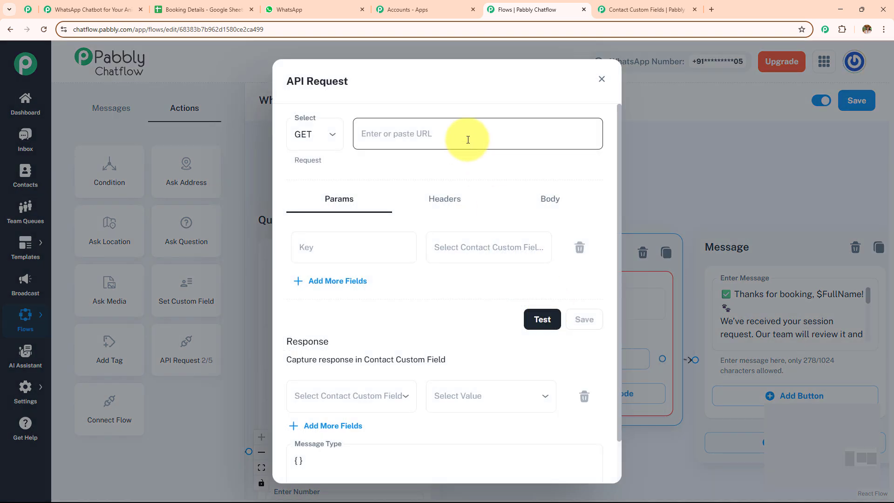
pyautogui.click(602, 79)
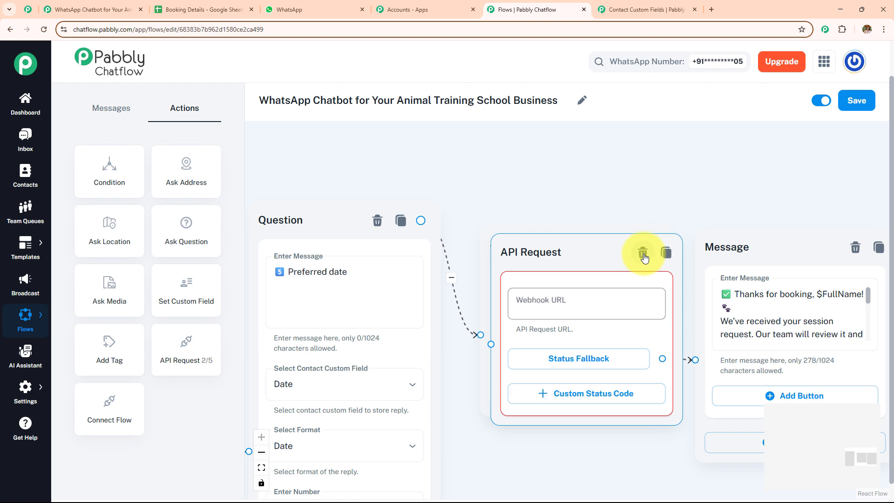
pyautogui.click(643, 254)
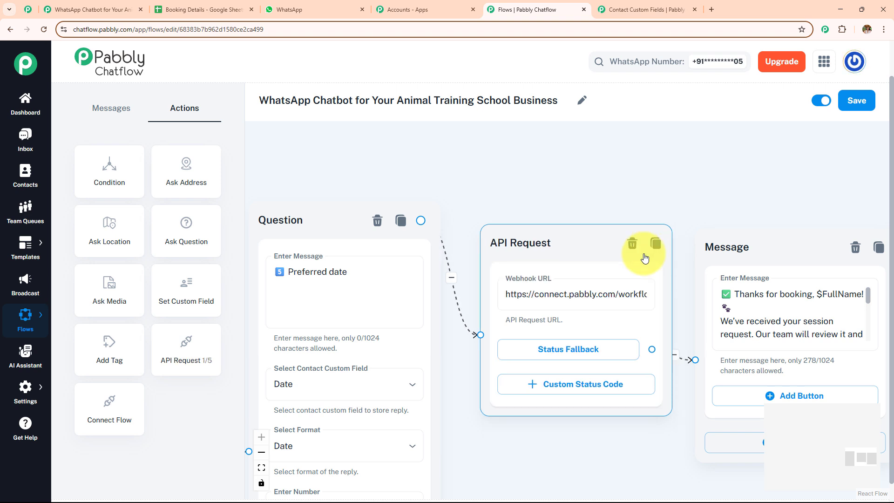
# Expand the Webhook by Pabbly trigger in Pabbly Connect and copy its webhook URL
pyautogui.click(75, 10)
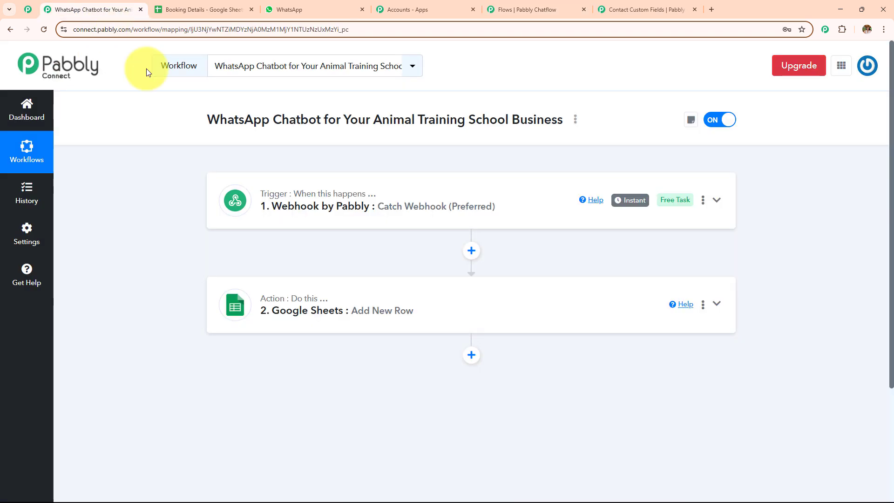
pyautogui.click(431, 217)
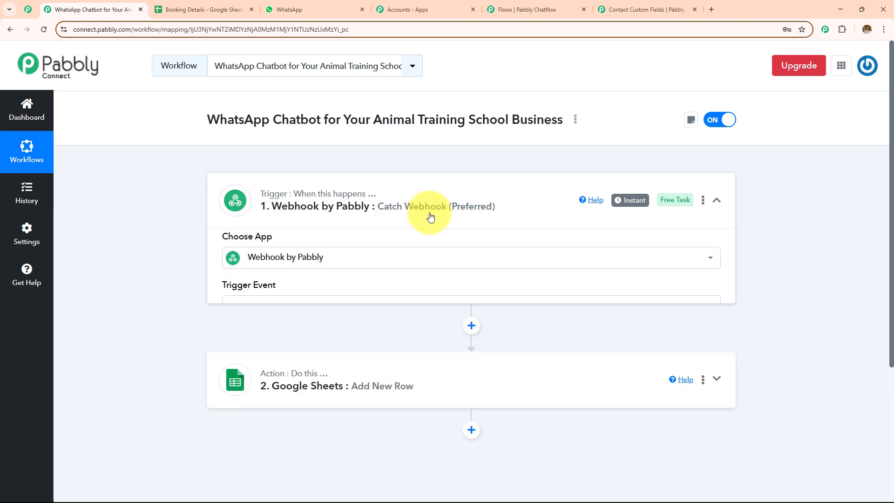
pyautogui.scroll(-3, 425, 219)
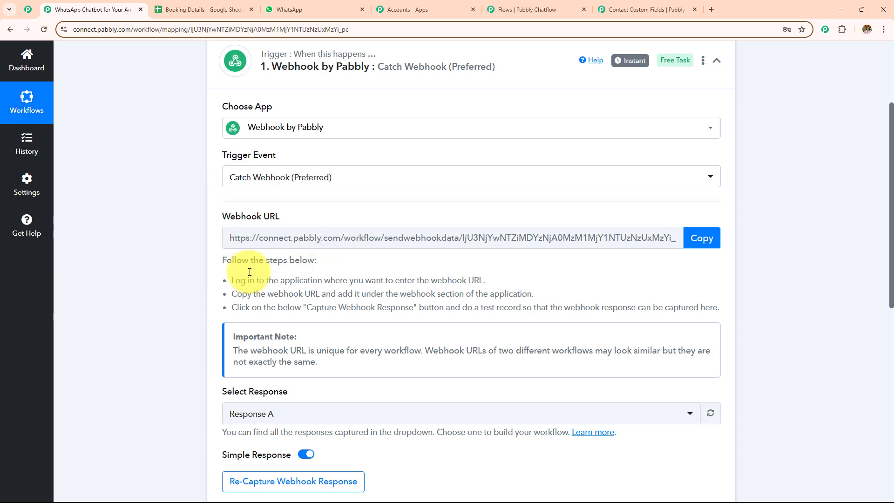
pyautogui.click(700, 237)
pyautogui.click(514, 6)
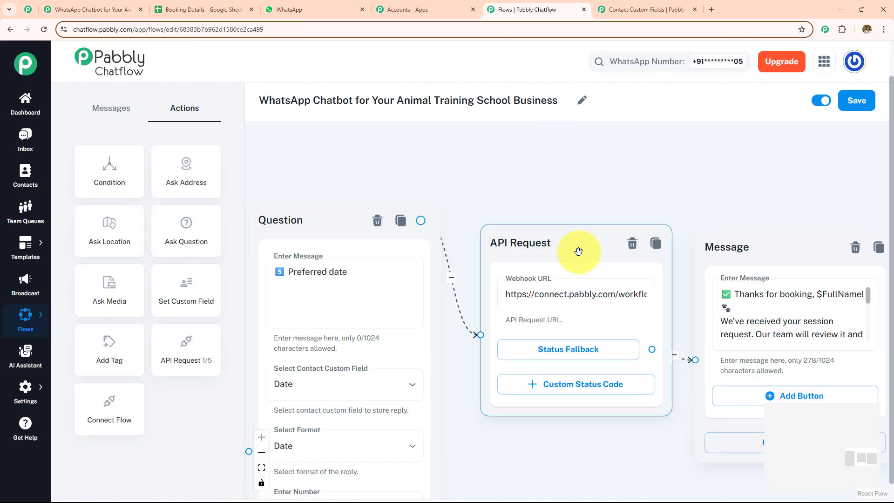
# Send a test POST from the API Request node to the Connect webhook with the booking fields
pyautogui.click(677, 292)
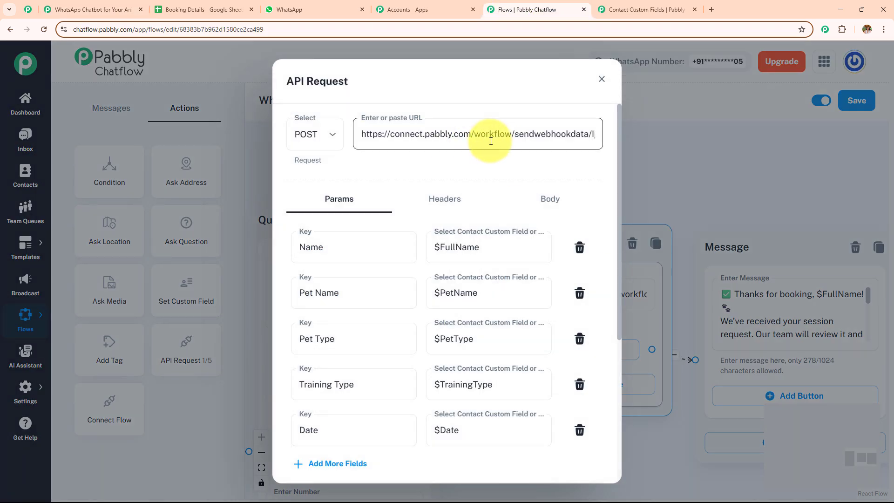
pyautogui.click(316, 141)
pyautogui.click(321, 185)
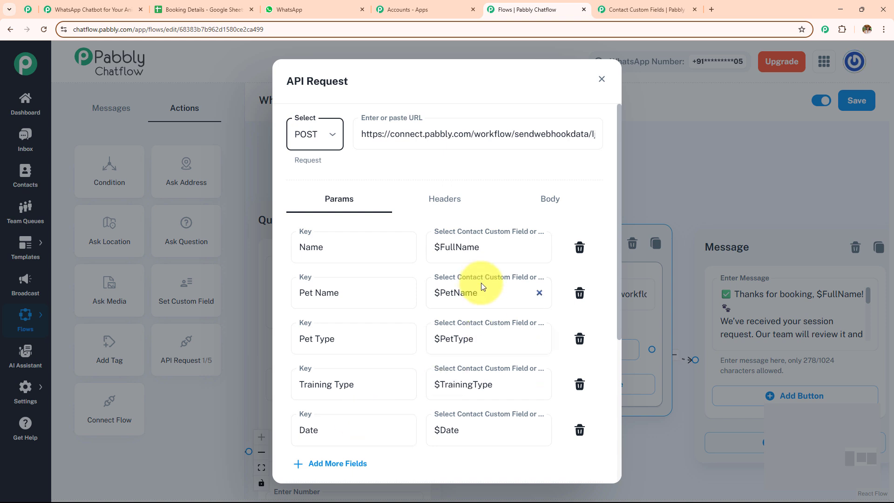
pyautogui.scroll(-4, 563, 339)
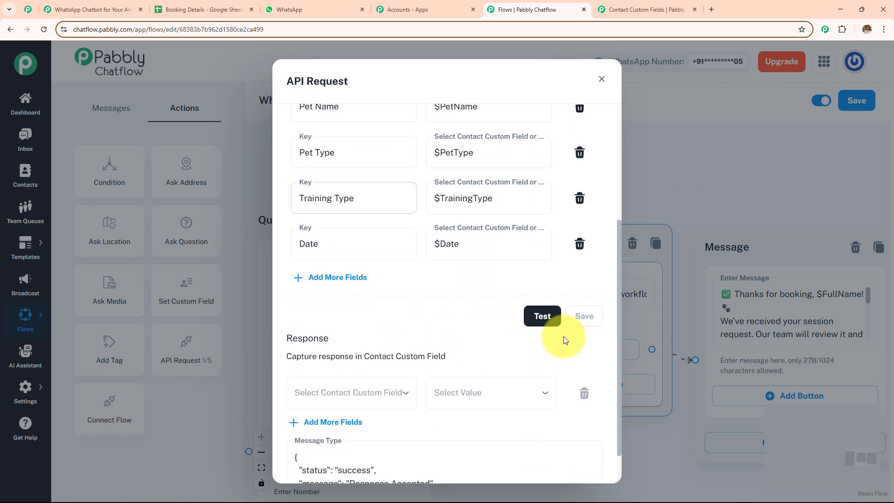
pyautogui.click(550, 321)
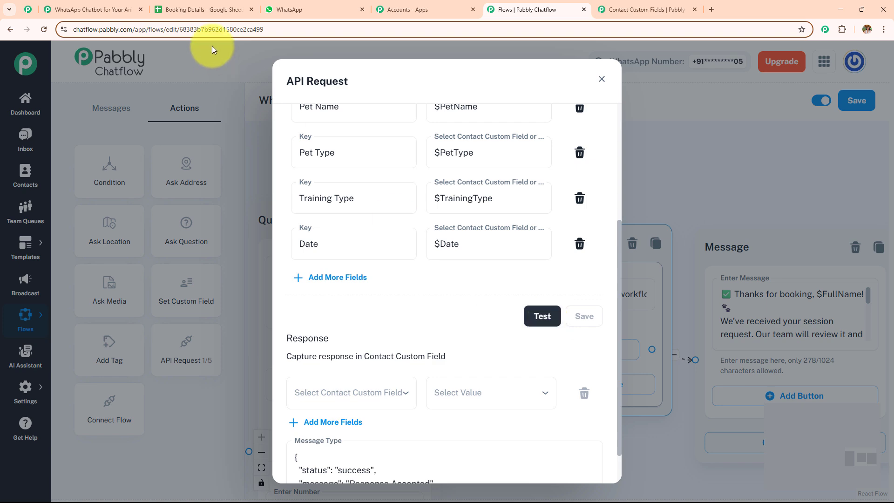
# Expand the webhook's Response Received section to see the captured booking fields
pyautogui.click(93, 10)
pyautogui.scroll(-4, 284, 326)
pyautogui.click(282, 322)
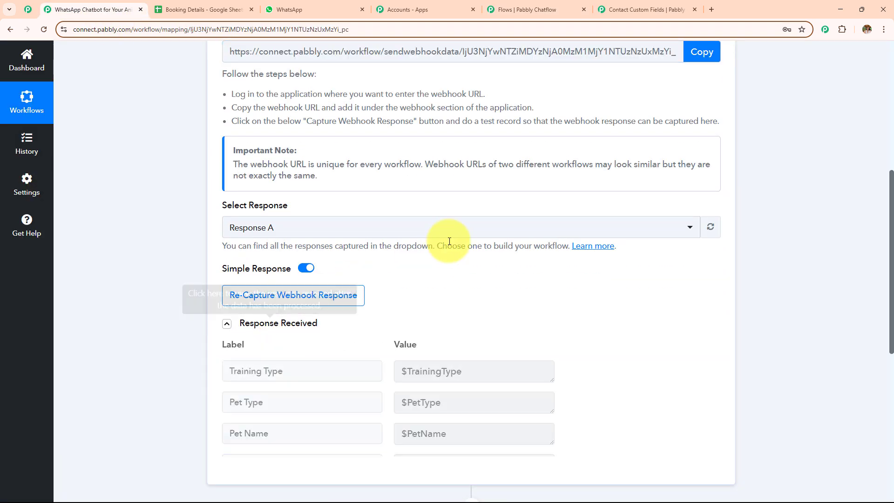
pyautogui.scroll(-4, 449, 241)
pyautogui.click(507, 6)
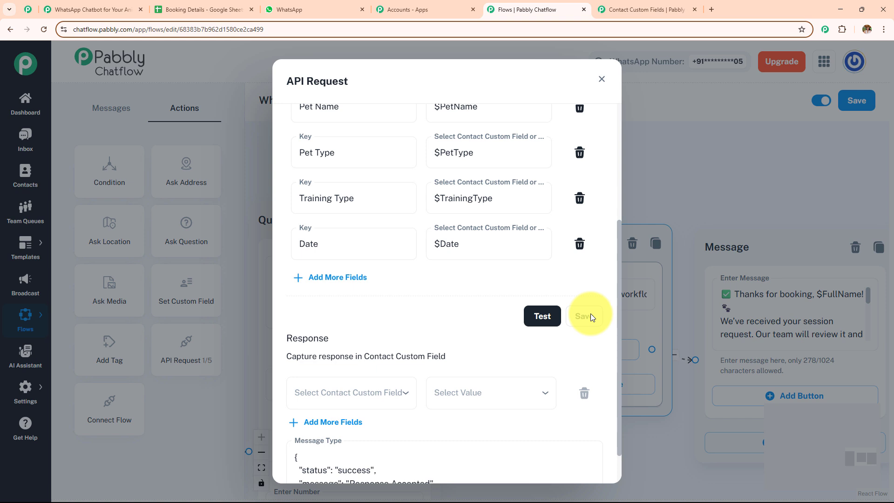
# Check that the Google Sheets Add New Row step maps the webhook fields, such as Name
pyautogui.click(89, 9)
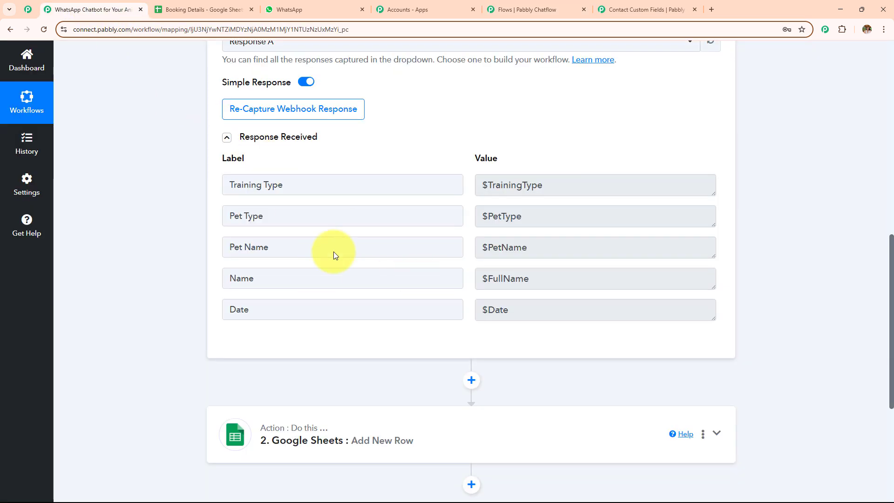
pyautogui.scroll(-4, 334, 255)
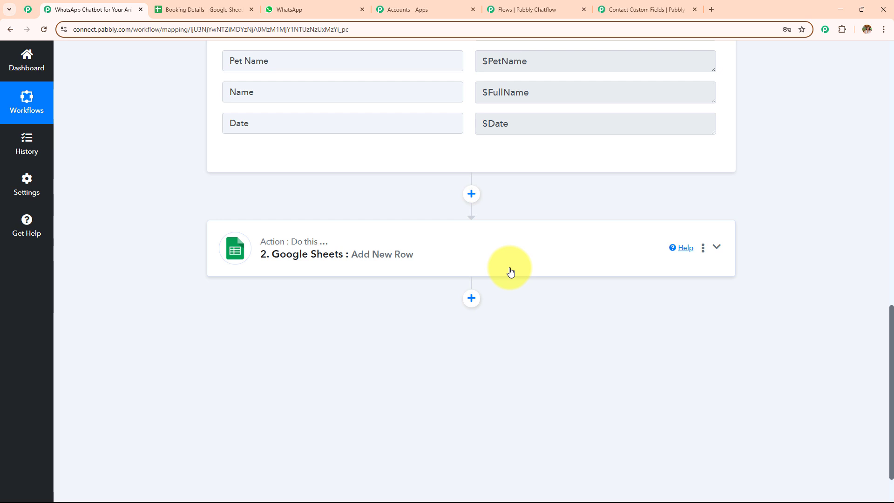
pyautogui.click(510, 271)
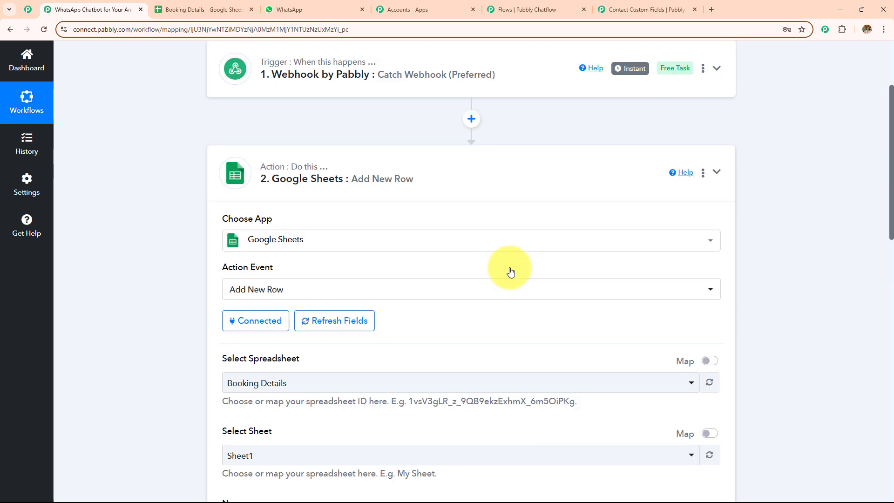
pyautogui.scroll(-5, 511, 271)
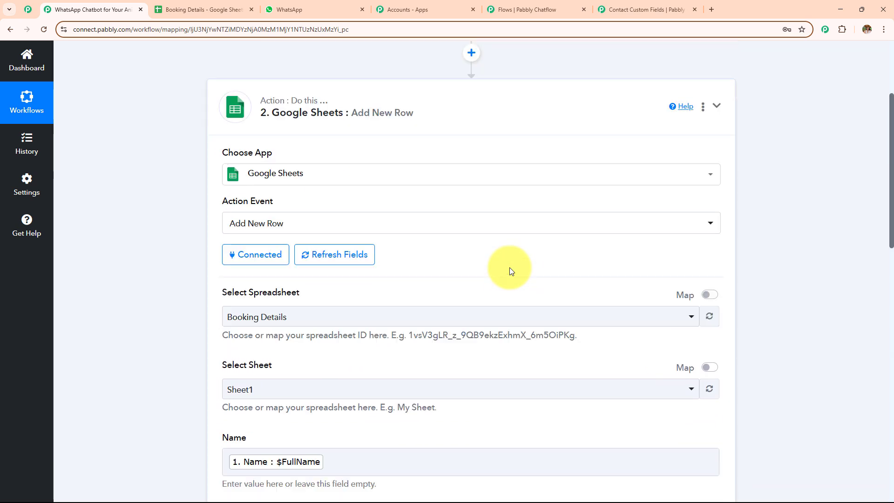
pyautogui.scroll(-3, 448, 246)
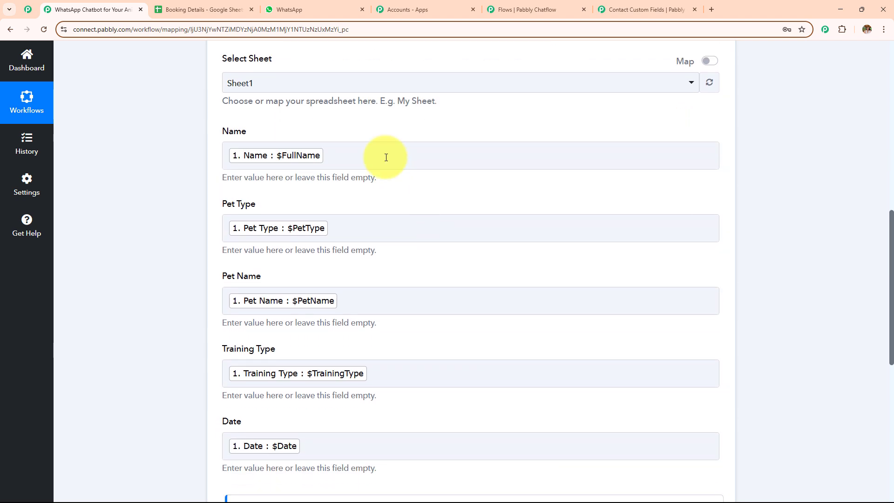
pyautogui.click(439, 151)
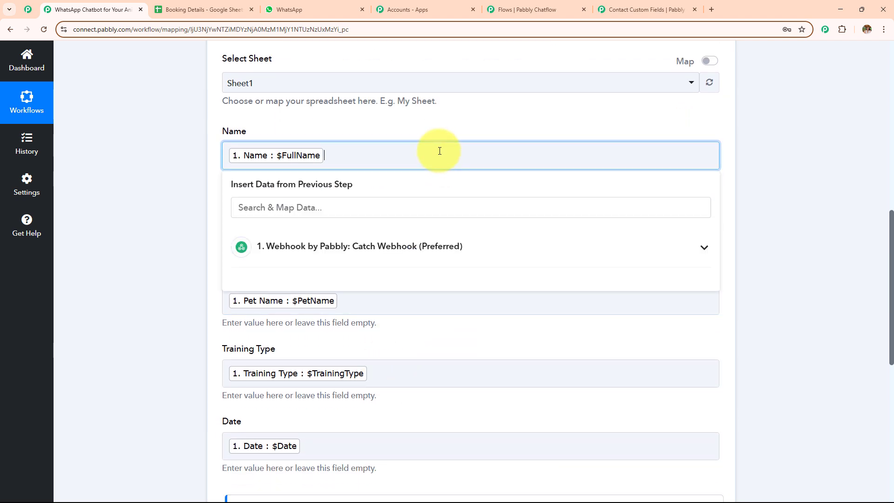
pyautogui.click(444, 245)
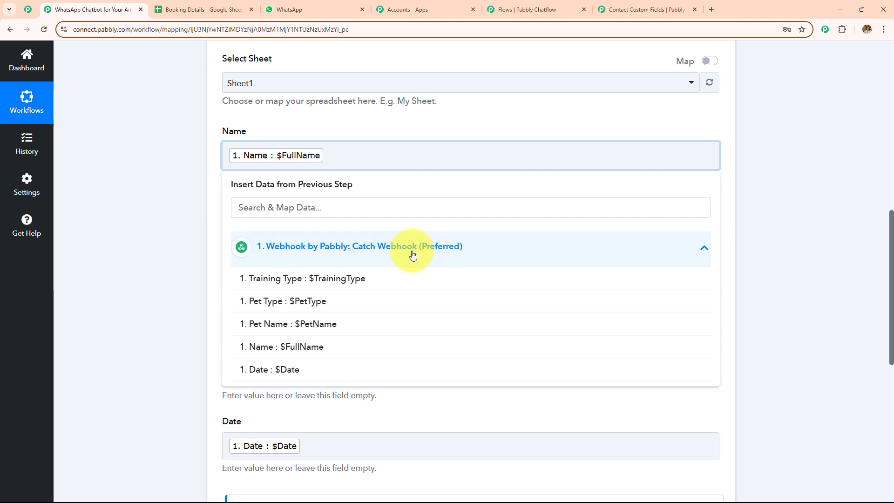
pyautogui.click(163, 251)
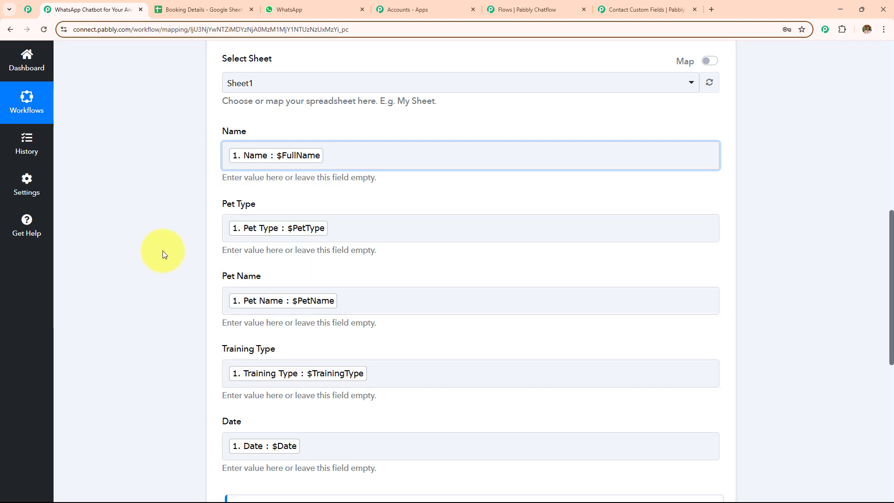
pyautogui.scroll(10, 280, 279)
pyautogui.click(378, 305)
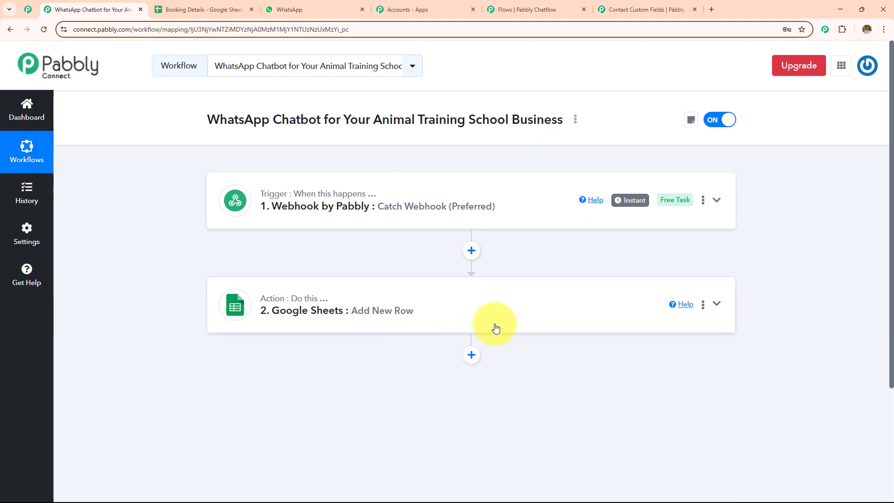
# Close the API Request settings and center the API Request and Message nodes
pyautogui.click(521, 10)
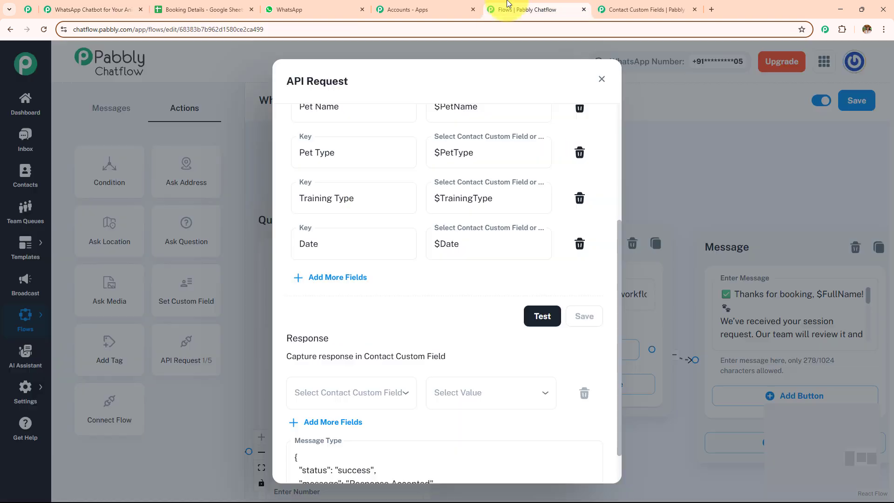
pyautogui.click(600, 82)
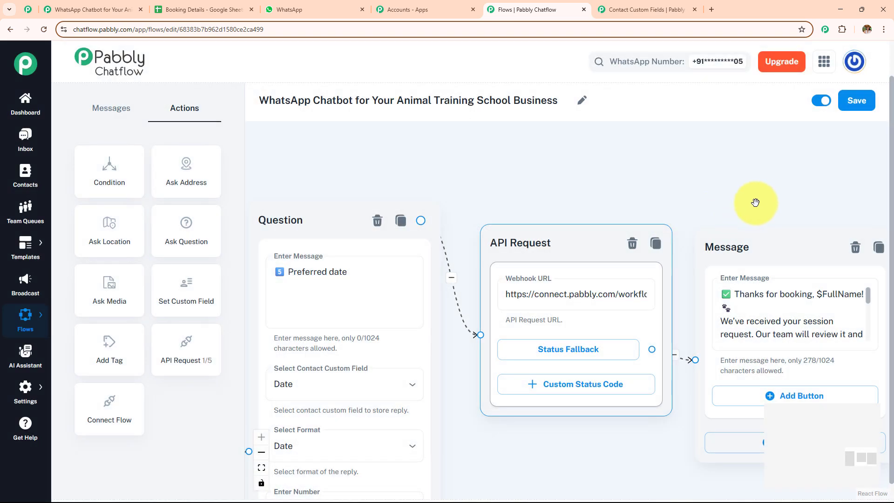
pyautogui.moveTo(698, 190); pyautogui.dragTo(562, 174)
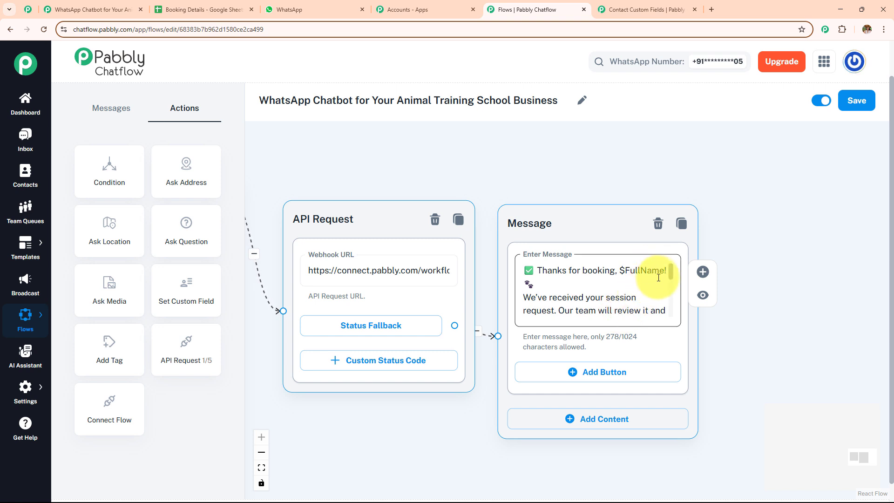
pyautogui.moveTo(669, 276); pyautogui.dragTo(677, 314)
pyautogui.scroll(-3, 484, 163)
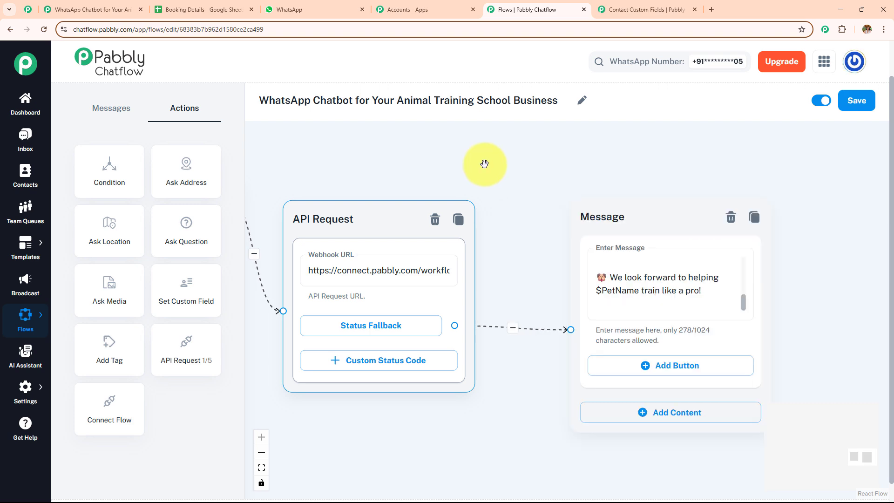
# Pan back through the Question and welcome Message nodes to the flow's Start trigger
pyautogui.moveTo(534, 195); pyautogui.dragTo(706, 251)
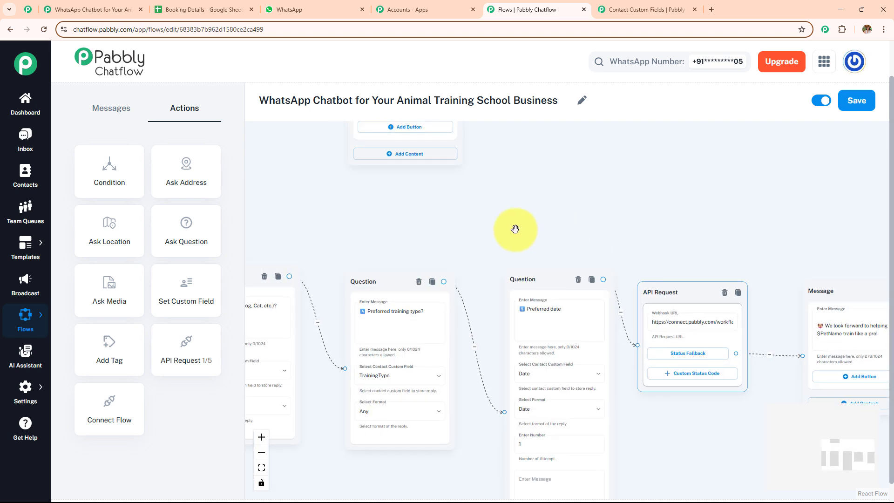
pyautogui.moveTo(460, 217); pyautogui.dragTo(680, 282)
pyautogui.moveTo(448, 246); pyautogui.dragTo(658, 315)
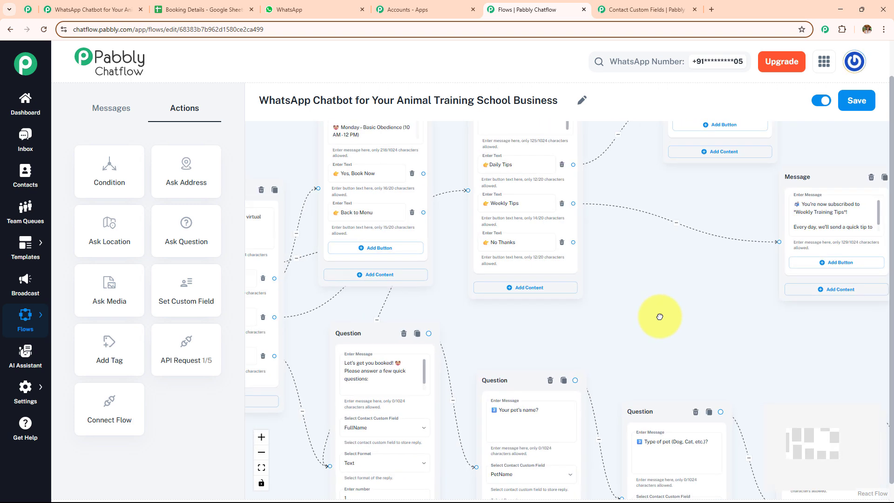
pyautogui.moveTo(594, 309); pyautogui.dragTo(672, 339)
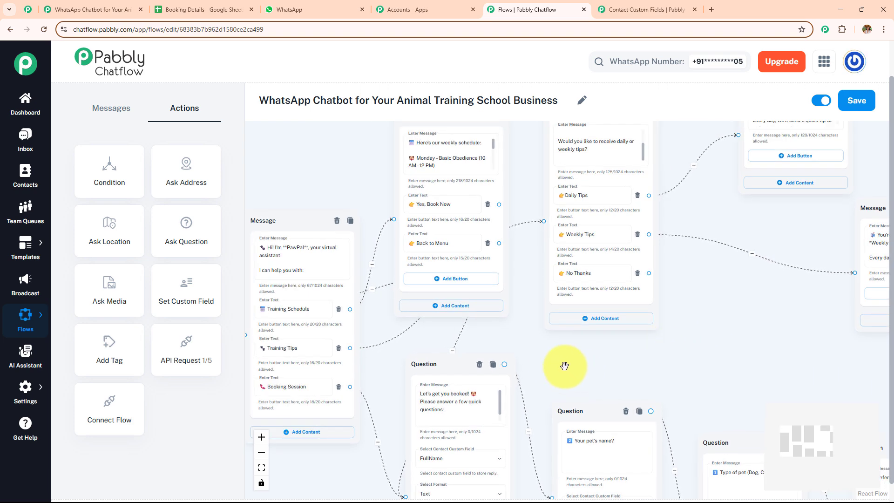
pyautogui.moveTo(591, 359); pyautogui.dragTo(708, 350)
pyautogui.scroll(4, 708, 349)
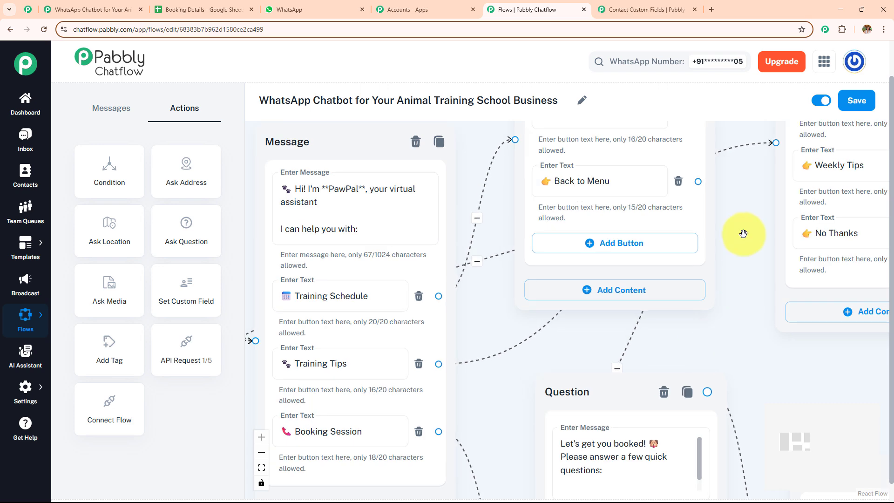
pyautogui.scroll(-5, 642, 340)
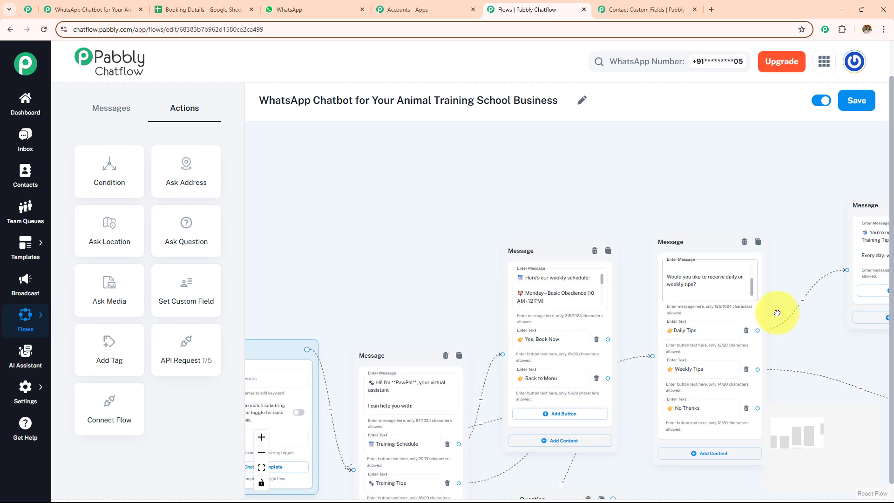
pyautogui.scroll(-5, 774, 309)
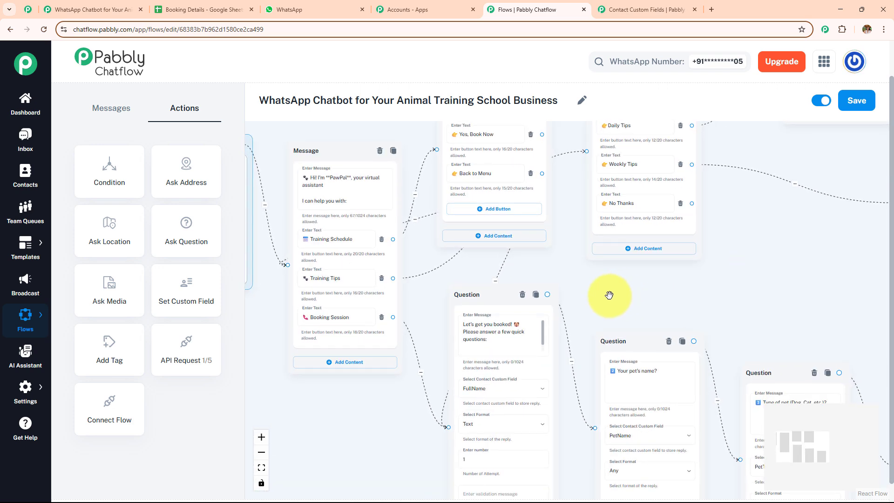
pyautogui.moveTo(609, 295); pyautogui.dragTo(772, 294)
pyautogui.scroll(3, 772, 294)
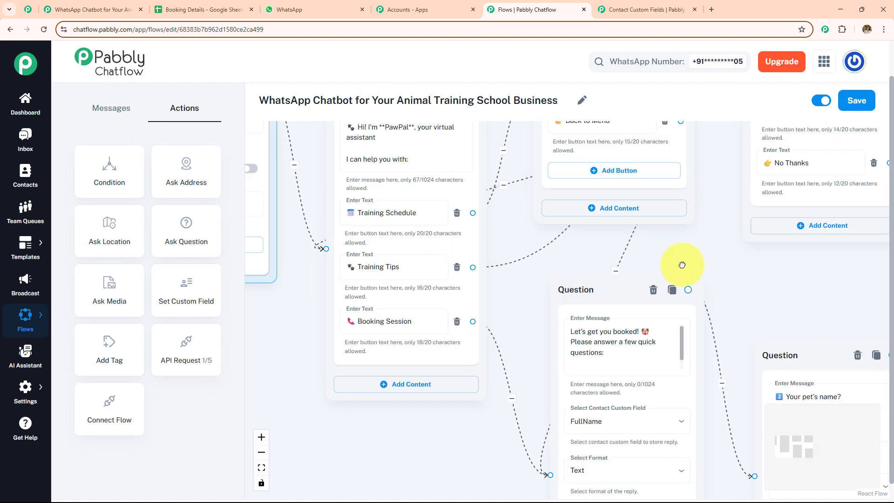
pyautogui.moveTo(681, 265); pyautogui.dragTo(594, 435)
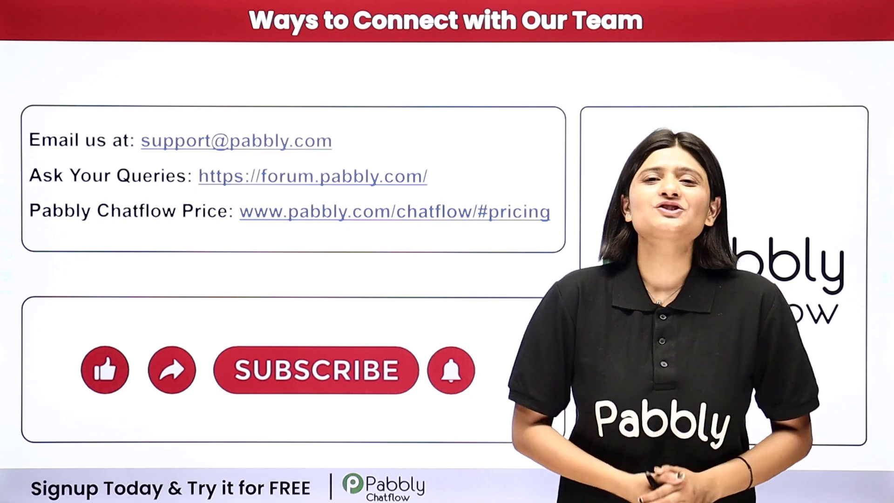